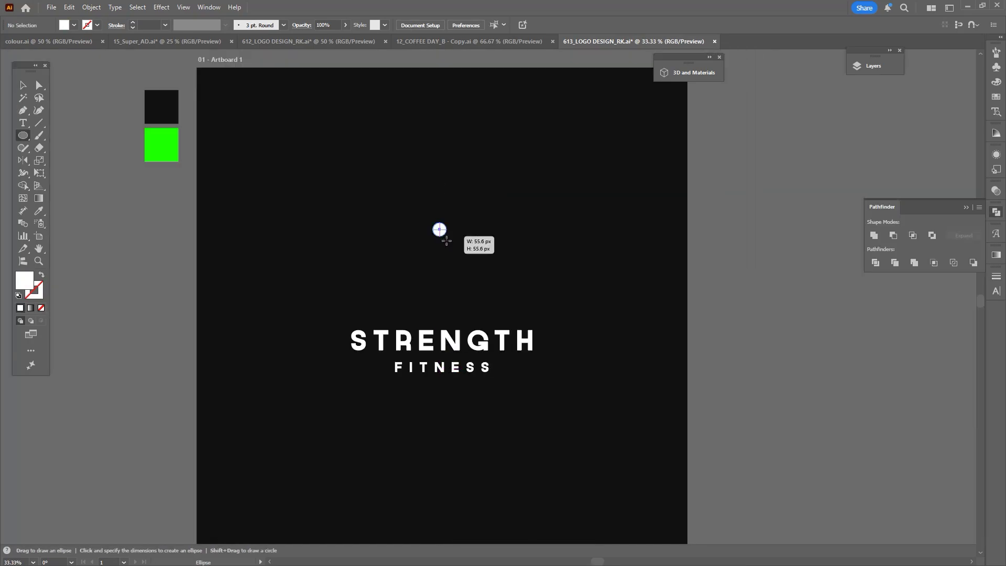
# - Draw a circle about 385 px wide above the STRENGTH text and give it a 30 pt white outline without fill
pyautogui.moveTo(447, 240); pyautogui.dragTo(473, 278)
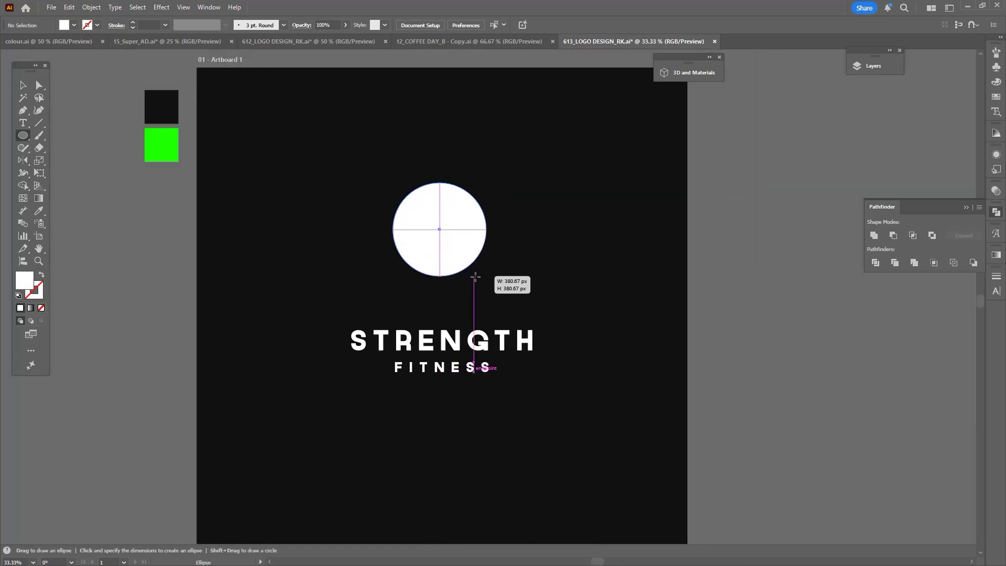
pyautogui.hotkey('ctrl', '=')
pyautogui.hotkey('shift', 'x')
pyautogui.moveTo(476, 243); pyautogui.dragTo(475, 250)
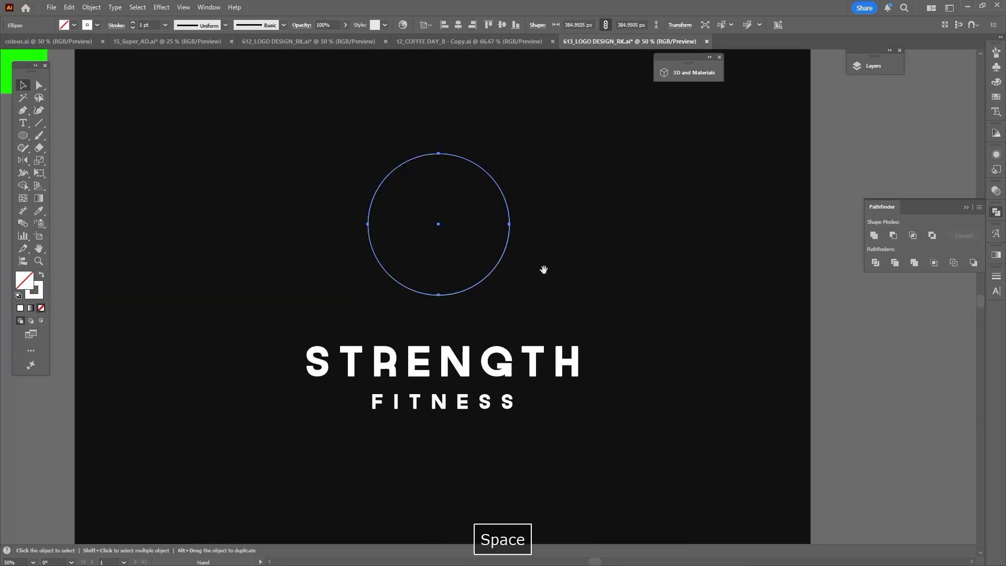
pyautogui.scroll(4, 146, 25)
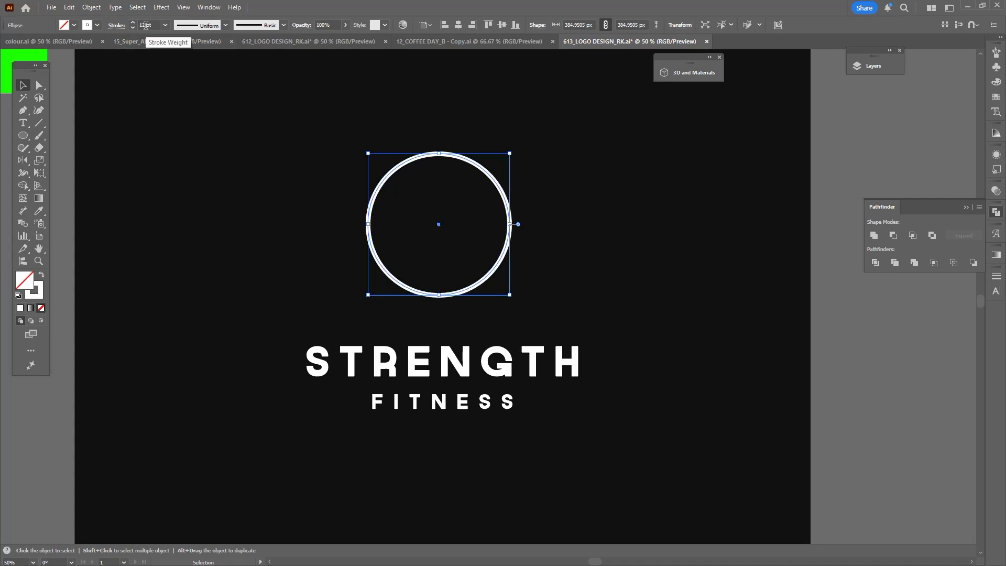
pyautogui.scroll(14, 146, 26)
pyautogui.click(395, 217)
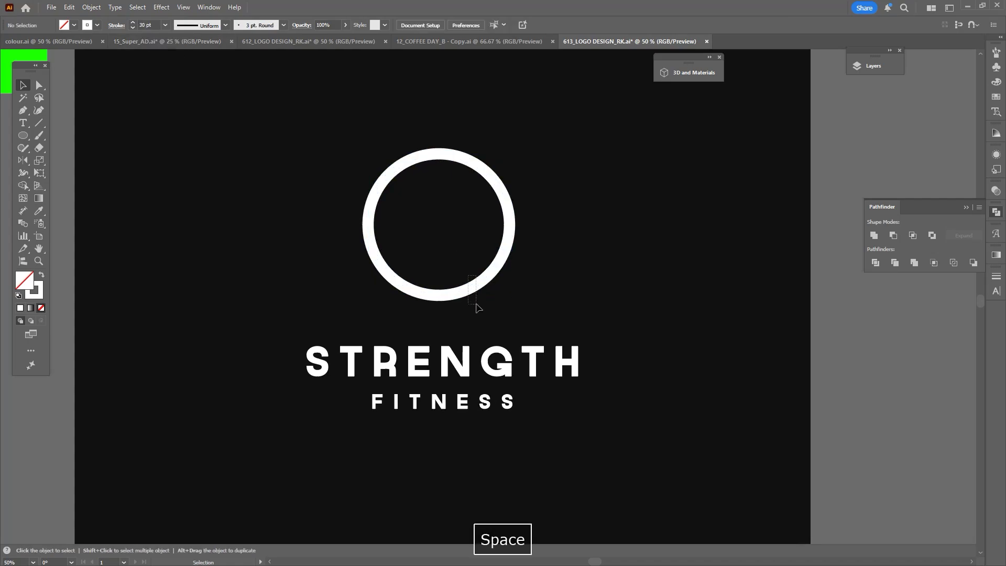
# - Align the circle horizontally to the centre of the STRENGTH text
pyautogui.click(475, 291)
pyautogui.keyDown('shift'); pyautogui.click(459, 360); pyautogui.keyUp('shift')
pyautogui.click(458, 24)
pyautogui.click(460, 222)
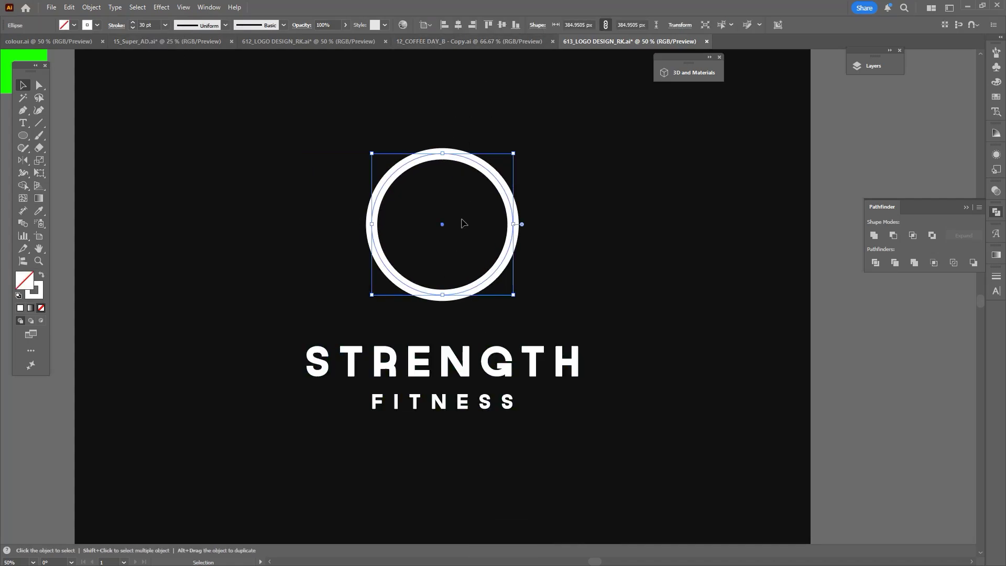
# - Erase a straight strip off the bottom of the circle so its base becomes flat
pyautogui.hotkey('shift', 'e')
pyautogui.moveTo(317, 319); pyautogui.dragTo(276, 287)
pyautogui.moveTo(570, 317); pyautogui.dragTo(564, 312)
pyautogui.press('v')
pyautogui.click(565, 292)
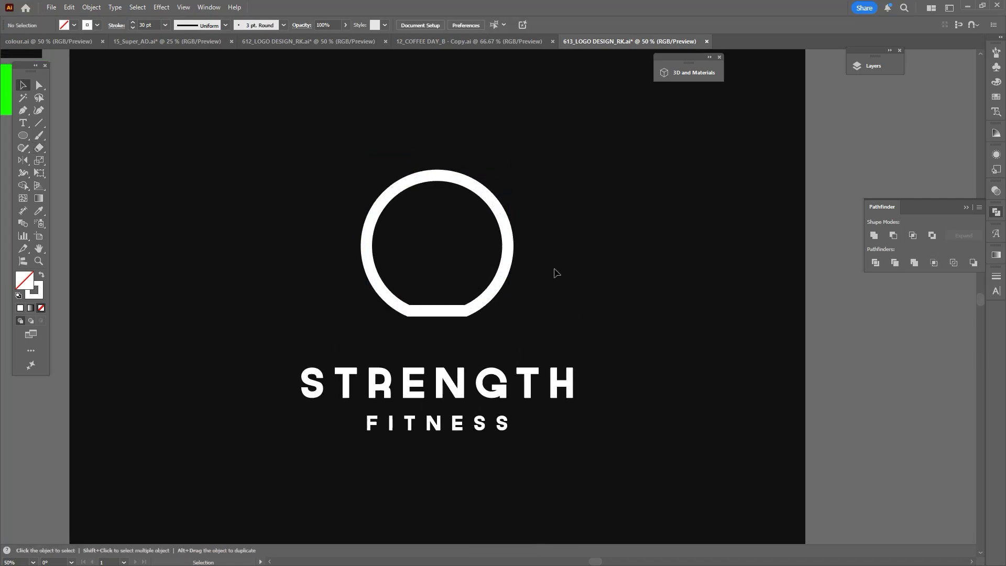
# - Draw an outlined rectangle about 101 by 133 px overlapping the circle's top edge, horizontally centred on the circle
pyautogui.moveTo(447, 153); pyautogui.dragTo(472, 173)
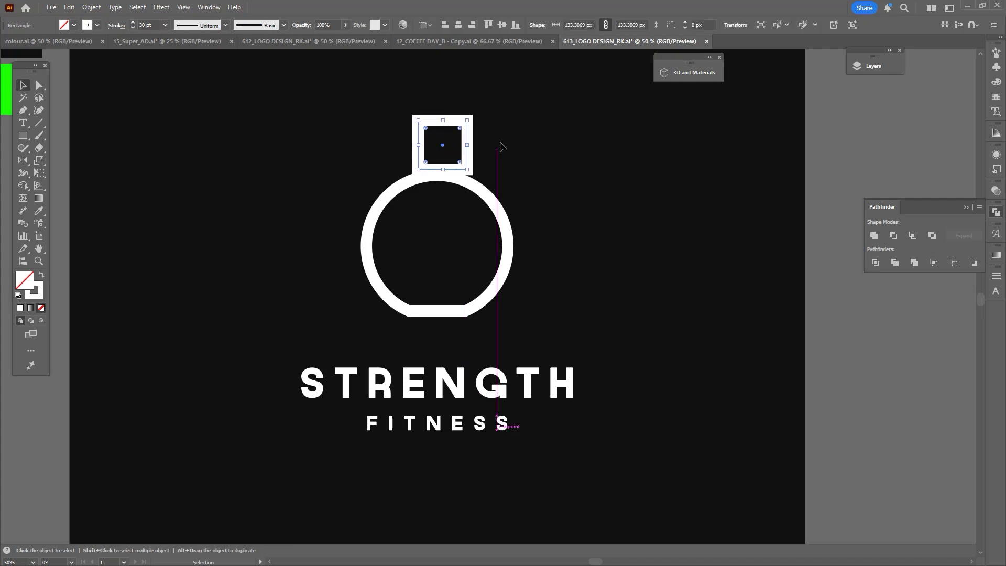
pyautogui.press('v')
pyautogui.click(460, 182)
pyautogui.click(470, 103)
pyautogui.moveTo(442, 123); pyautogui.dragTo(440, 166)
pyautogui.scroll(2, 470, 163)
# - Distort the rectangle in perspective into a trapezoid that widens toward its top edge
pyautogui.press('e')
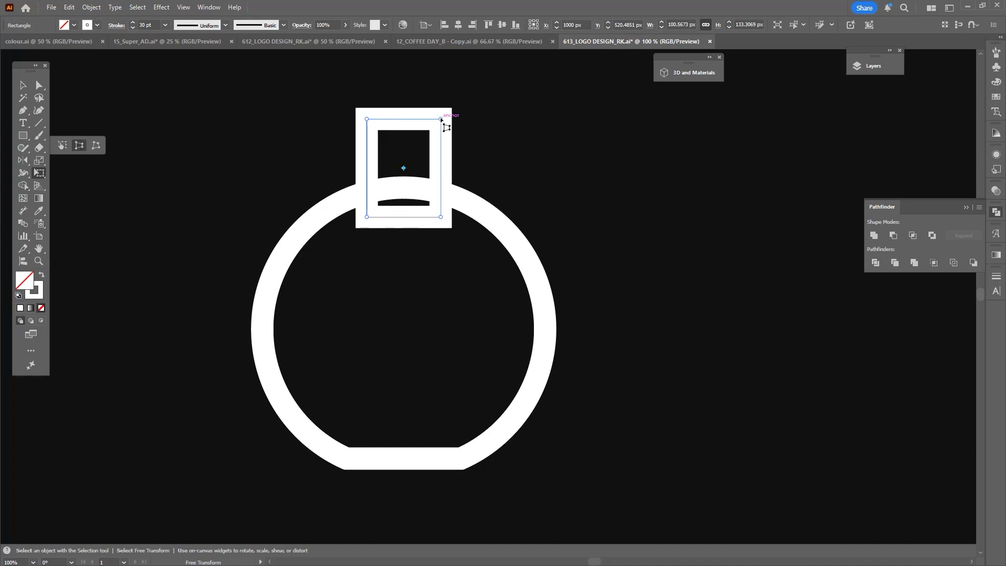
pyautogui.moveTo(446, 127); pyautogui.dragTo(529, 195)
pyautogui.scroll(-3, 506, 144)
pyautogui.press('v')
pyautogui.click(533, 144)
# - Round the two upper corners of the trapezoid to form the kettlebell handle
pyautogui.scroll(1, 529, 195)
pyautogui.press('a')
pyautogui.moveTo(512, 152); pyautogui.dragTo(405, 190)
pyautogui.scroll(1, 403, 186)
pyautogui.press('v')
pyautogui.click(508, 197)
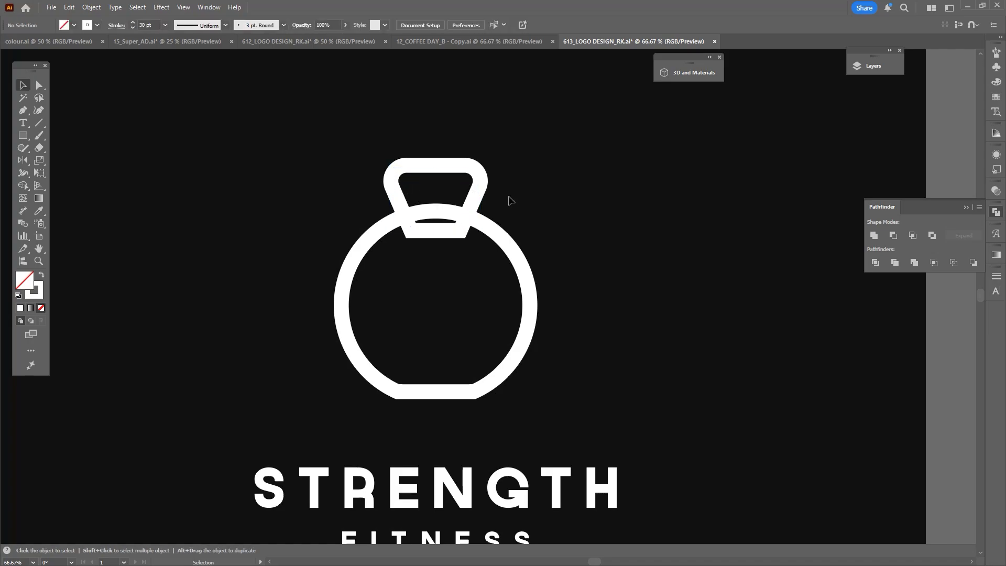
# - Remove the handle segments that lie inside the circle with the Shape Builder
pyautogui.scroll(-1, 509, 198)
pyautogui.press('space')
pyautogui.scroll(1, 471, 210)
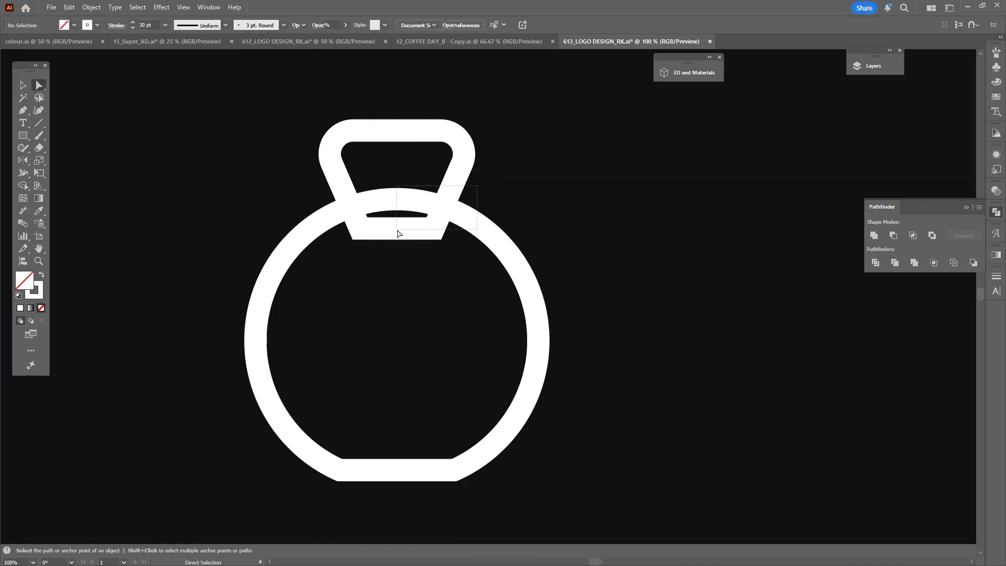
pyautogui.moveTo(399, 233); pyautogui.dragTo(399, 233)
pyautogui.hotkey('shift', 'm')
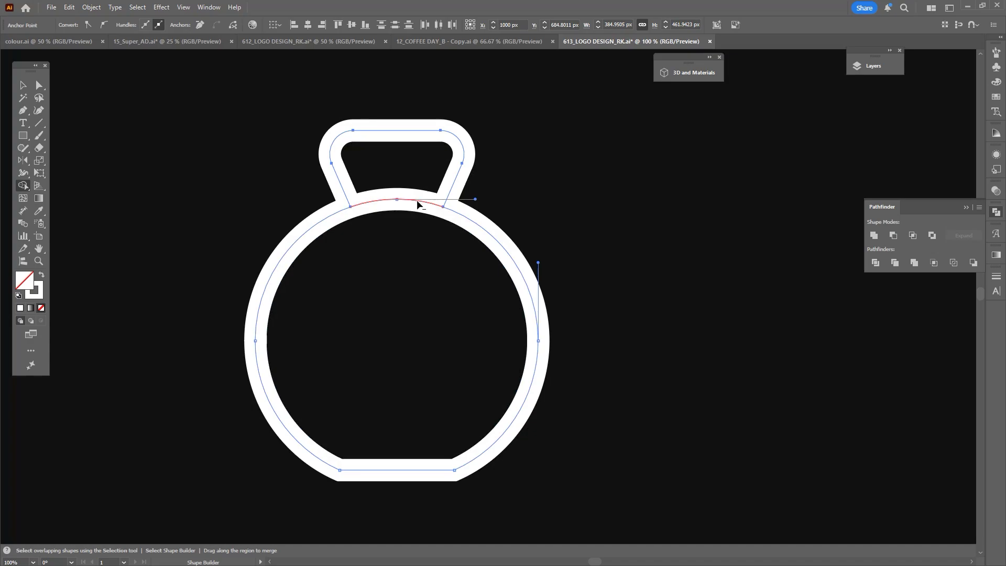
pyautogui.scroll(-1, 414, 207)
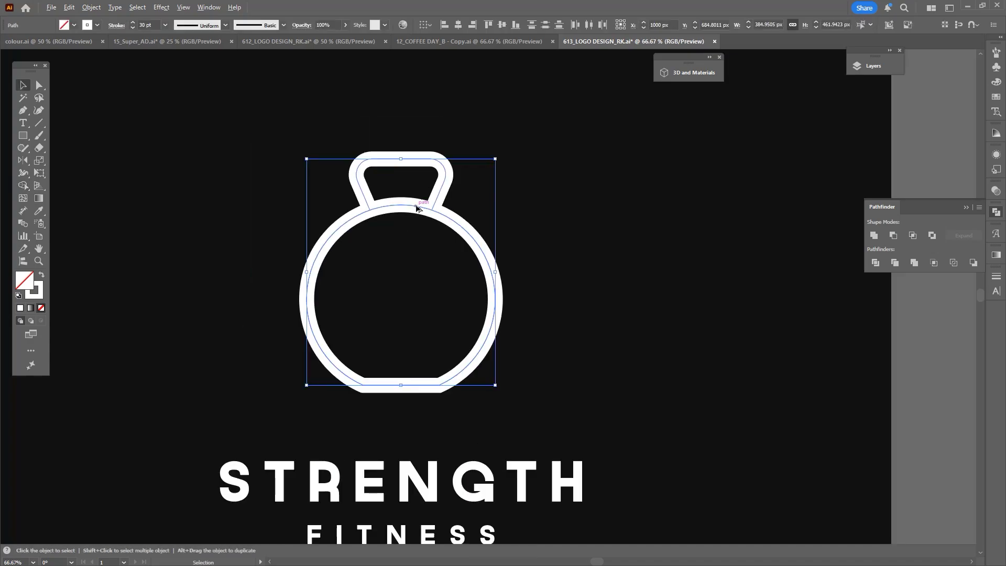
# - Duplicate the kettlebell outline beside the original and remove the handle from the copy
pyautogui.moveTo(418, 207); pyautogui.dragTo(581, 207)
pyautogui.keyDown('alt'); pyautogui.click(616, 208); pyautogui.keyUp('alt')
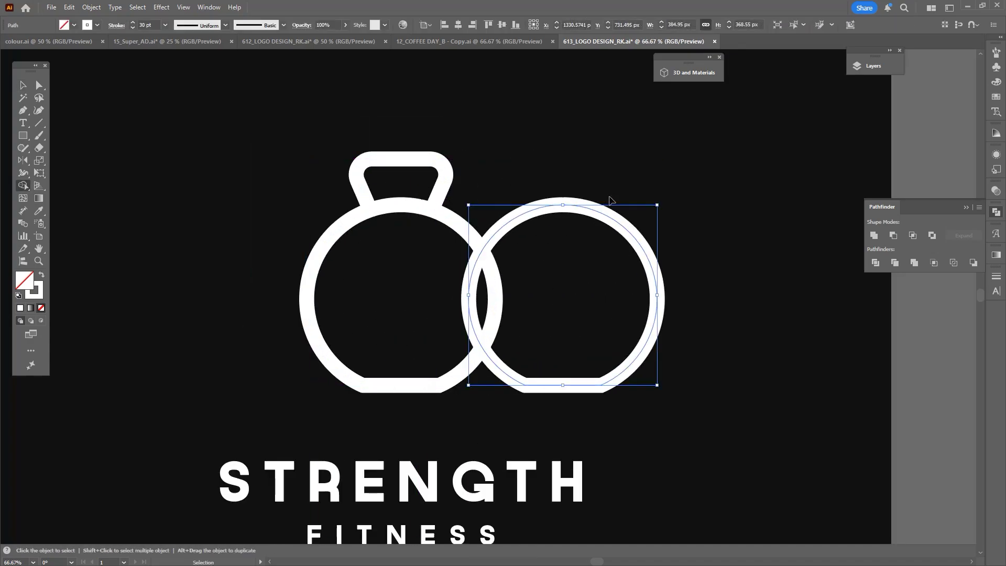
pyautogui.hotkey('ctrl', 'z')
pyautogui.hotkey('ctrl', 'shift', 'z')
pyautogui.moveTo(610, 207); pyautogui.dragTo(570, 224)
pyautogui.hotkey('ctrl', 'z')
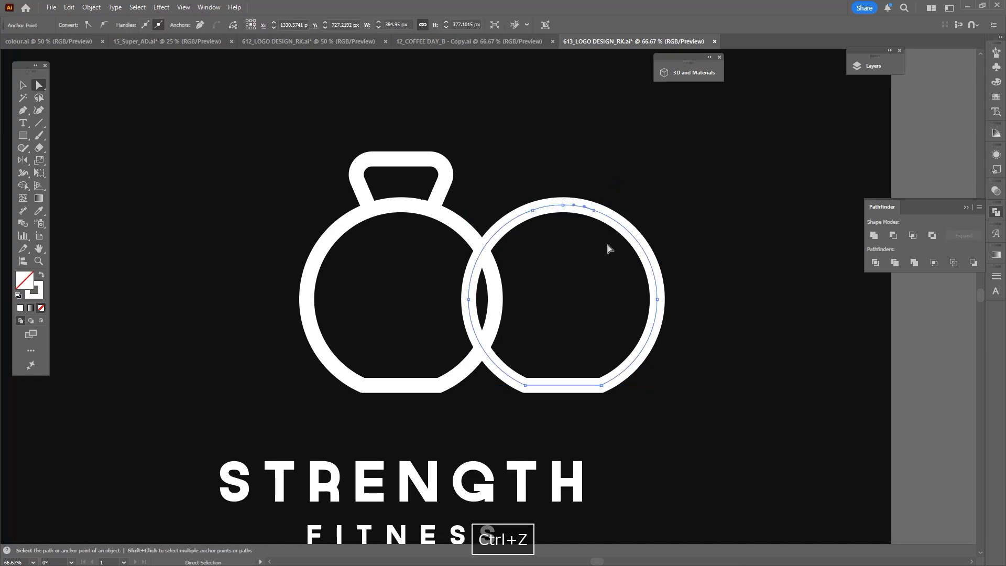
pyautogui.moveTo(646, 370); pyautogui.dragTo(624, 385)
pyautogui.press('Delete')
pyautogui.press('Delete')
pyautogui.press('Delete')
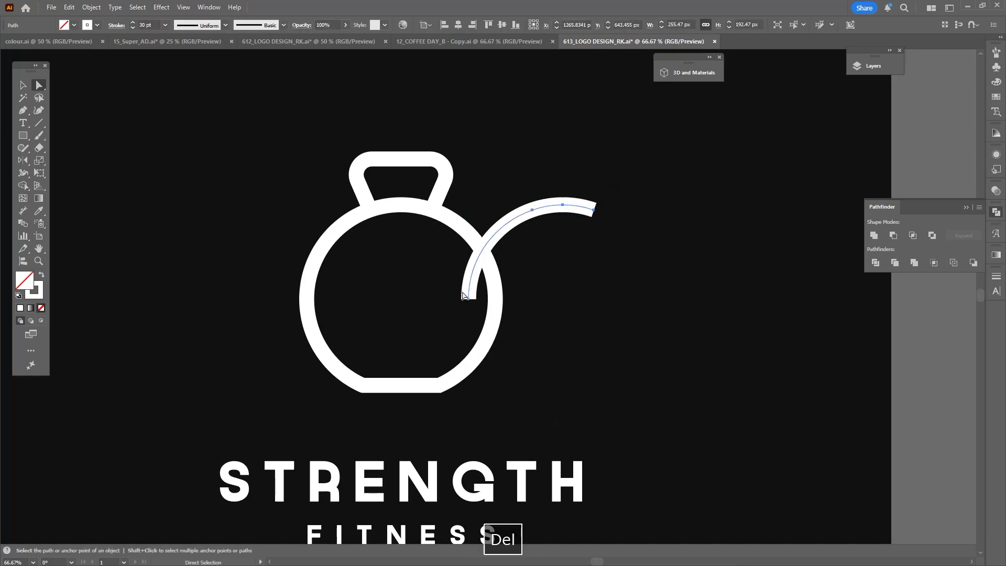
pyautogui.hotkey('ctrl', 'z')
pyautogui.hotkey('ctrl', 'z')
pyautogui.hotkey('ctrl', 'z')
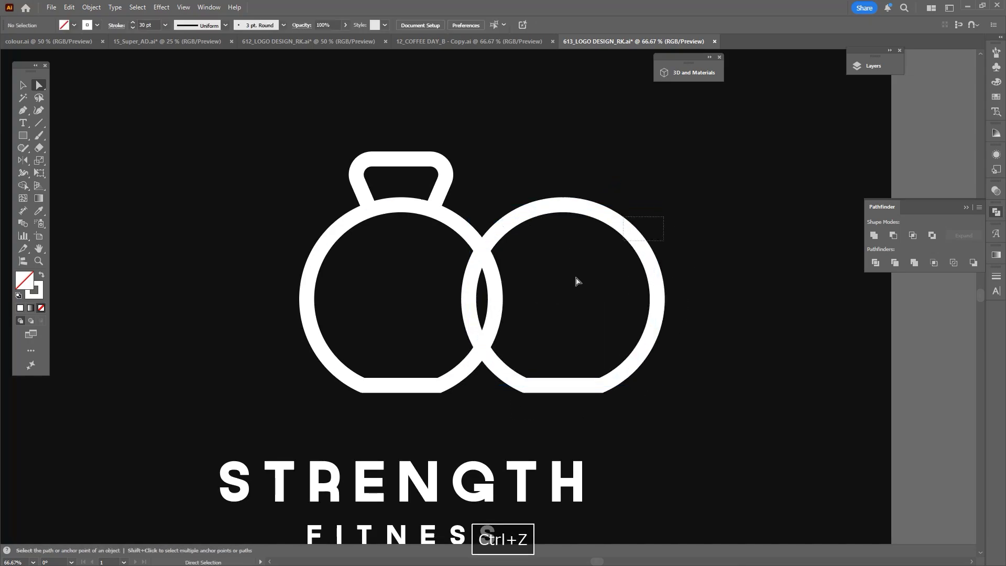
# - Erase and delete the rest of the copied body, keeping only the short arc at its top
pyautogui.hotkey('shift', 'e')
pyautogui.moveTo(749, 346)
pyautogui.mouseDown()
pyautogui.moveTo(469, 238)
pyautogui.moveTo(450, 208)
pyautogui.mouseUp()
pyautogui.press('a')
pyautogui.press('Delete')
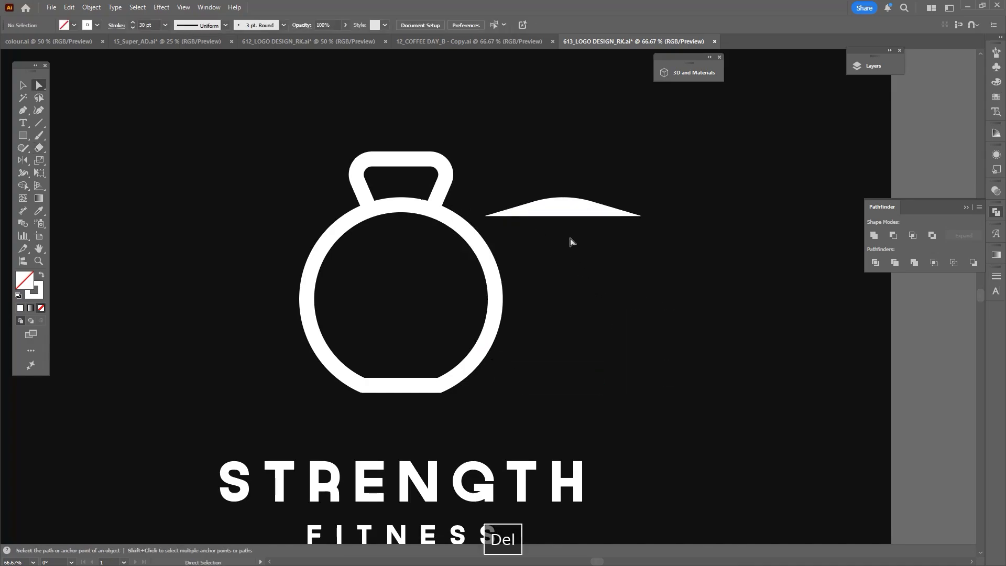
pyautogui.press('Delete')
pyautogui.press('v')
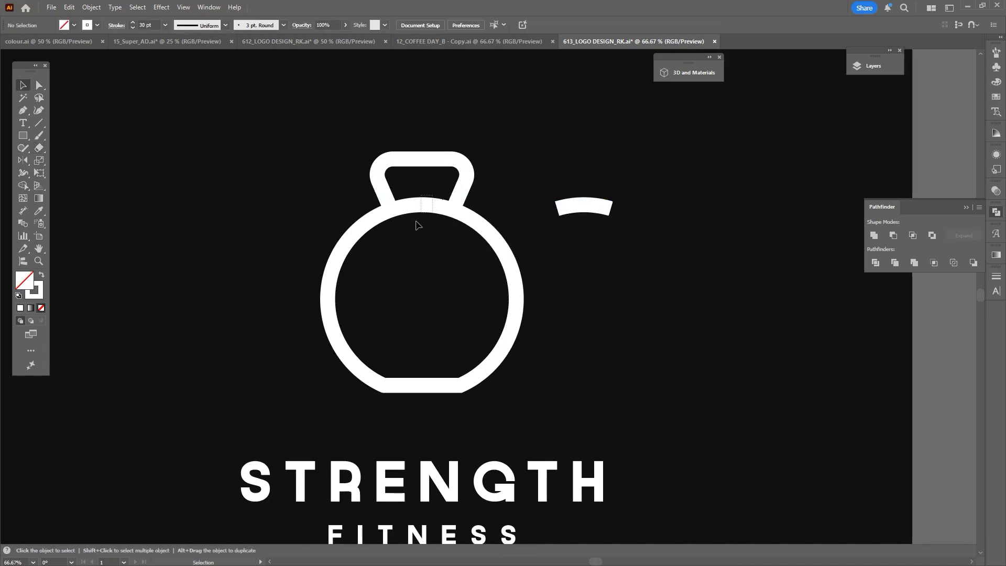
# - Remove the arc between the handle's two ends from the original kettlebell with the Shape Builder
pyautogui.click(431, 210)
pyautogui.keyDown('shift'); pyautogui.click(460, 180); pyautogui.keyUp('shift')
pyautogui.hotkey('shift', 'm')
pyautogui.hotkey('ctrl', '+')
pyautogui.moveTo(449, 220); pyautogui.dragTo(433, 205)
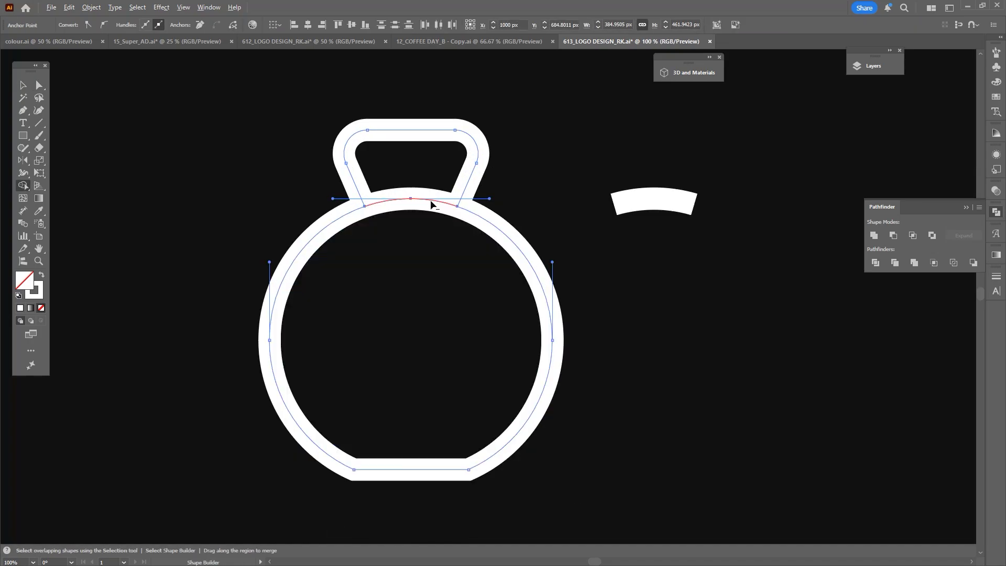
pyautogui.hotkey('ctrl', '-')
pyautogui.hotkey('ctrl', '-')
pyautogui.press('v')
pyautogui.click(542, 230)
# - Join the open endpoints where the handle meets the circular body on both sides
pyautogui.scroll(3, 540, 229)
pyautogui.moveTo(405, 243); pyautogui.dragTo(406, 244)
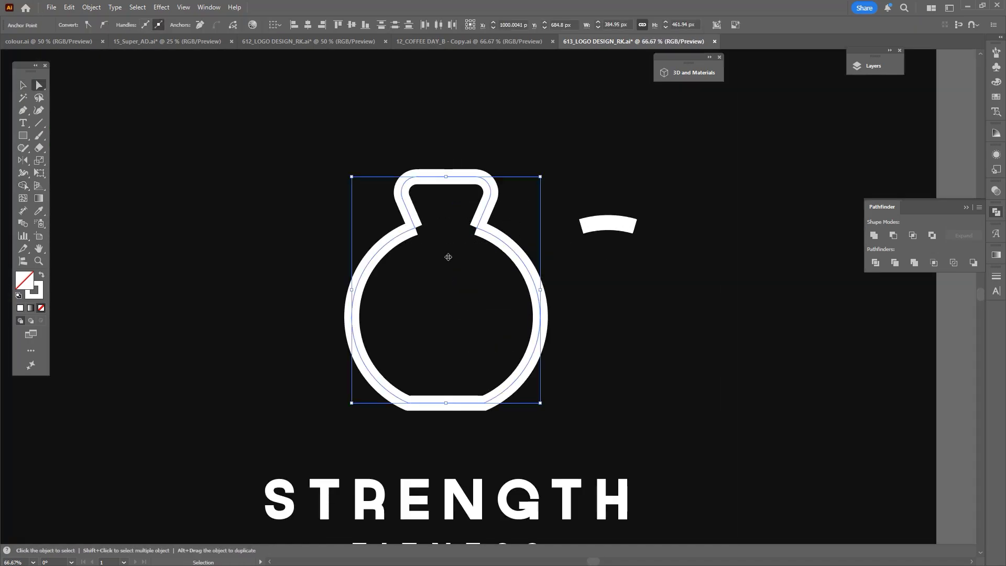
pyautogui.hotkey('ctrl', 'j')
pyautogui.press('Return')
pyautogui.press('v')
pyautogui.hotkey('ctrl', 'j')
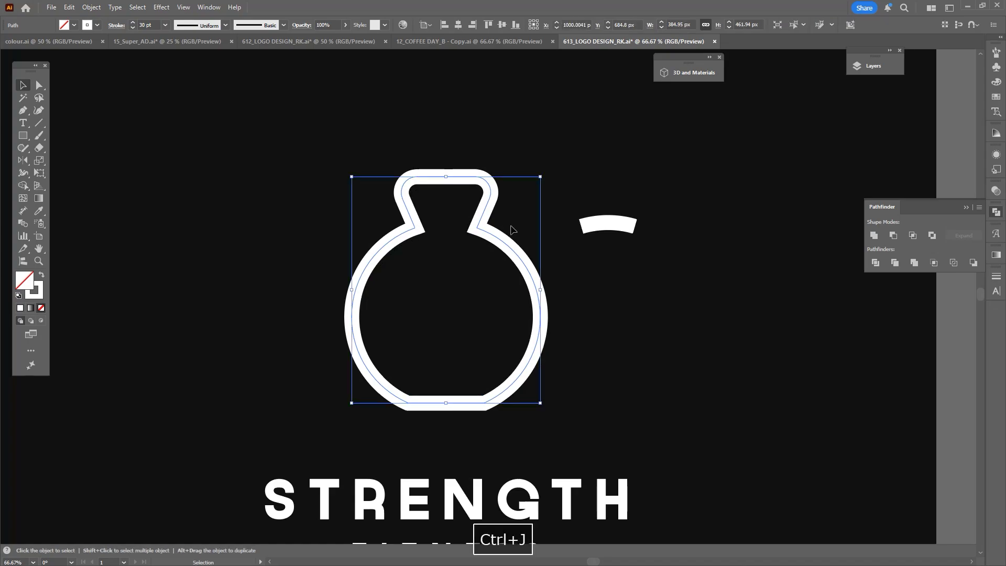
# - Move the separate short arc into the gap between the handle's two ends
pyautogui.click(612, 228)
pyautogui.moveTo(508, 263); pyautogui.dragTo(509, 245)
pyautogui.hotkey('ctrl', 'j')
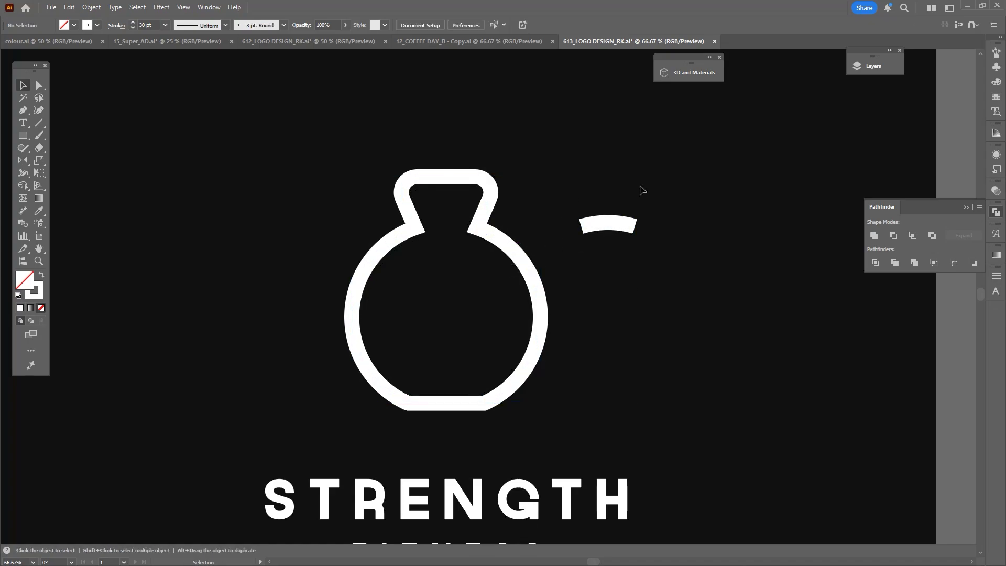
pyautogui.hotkey('ctrl', 'z')
pyautogui.hotkey('ctrl', '-')
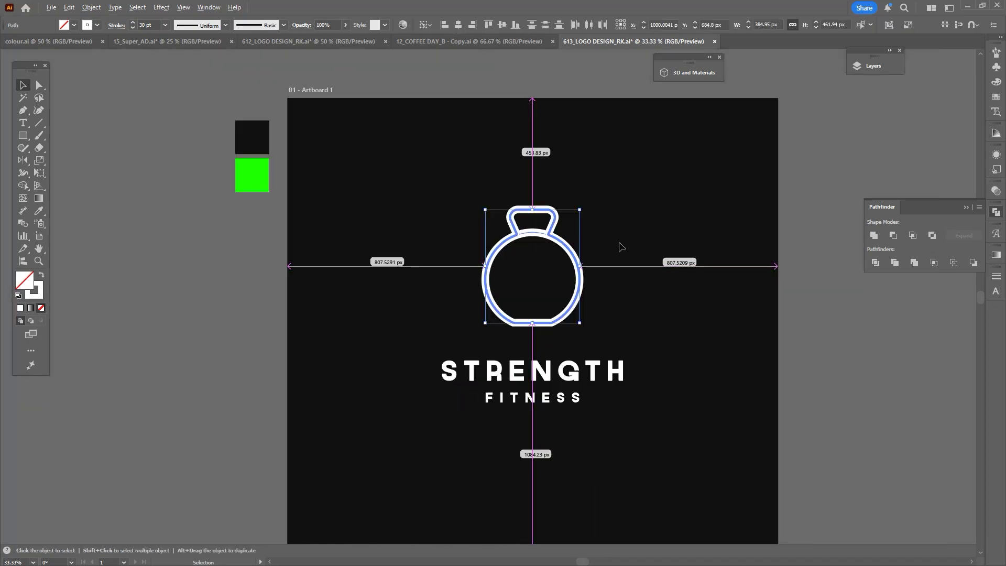
pyautogui.click(620, 248)
# - Give the kettlebell outline and the short arc round stroke caps and round corner joins
pyautogui.hotkey('ctrl', '+')
pyautogui.press('space')
pyautogui.hotkey('ctrl', '-')
pyautogui.hotkey('ctrl', '+')
pyautogui.hotkey('ctrl', '+')
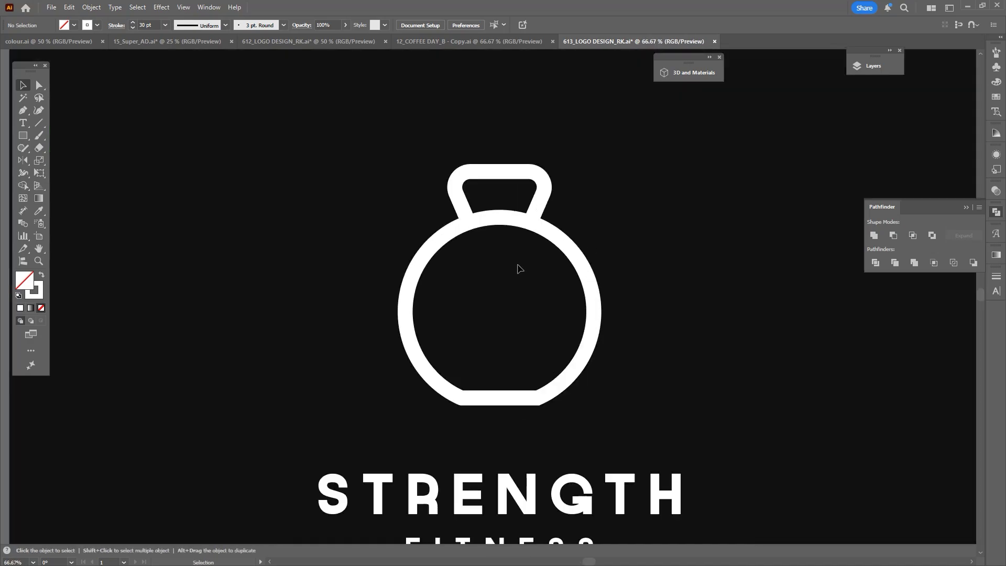
pyautogui.click(492, 218)
pyautogui.click(996, 276)
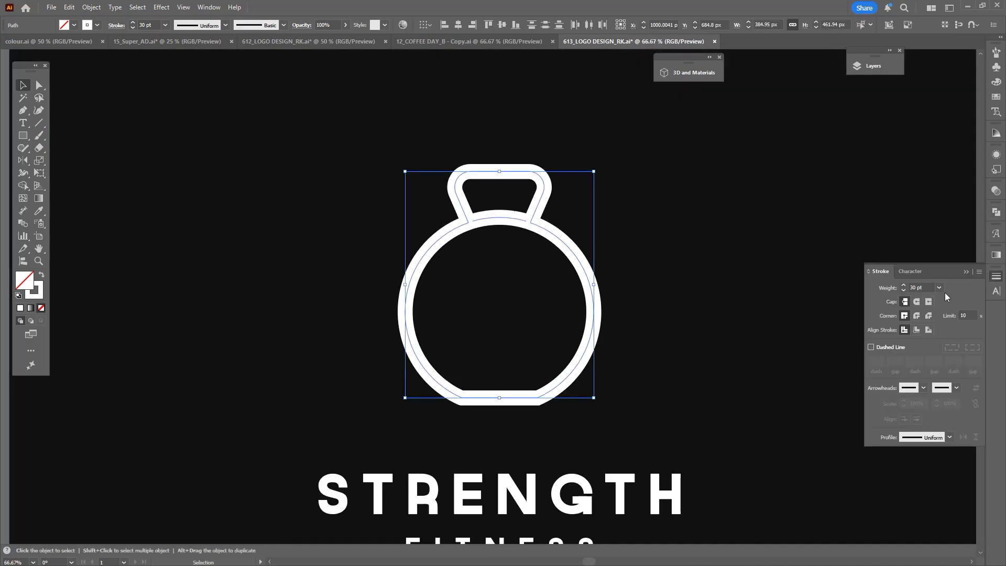
pyautogui.click(916, 301)
# - Draw a white-filled rectangle over the middle of the short arc and centre it horizontally on the arc
pyautogui.press('m')
pyautogui.hotkey('ctrl', '+')
pyautogui.hotkey('ctrl', '+')
pyautogui.hotkey('ctrl', '+')
pyautogui.hotkey('ctrl', '+')
pyautogui.press('space')
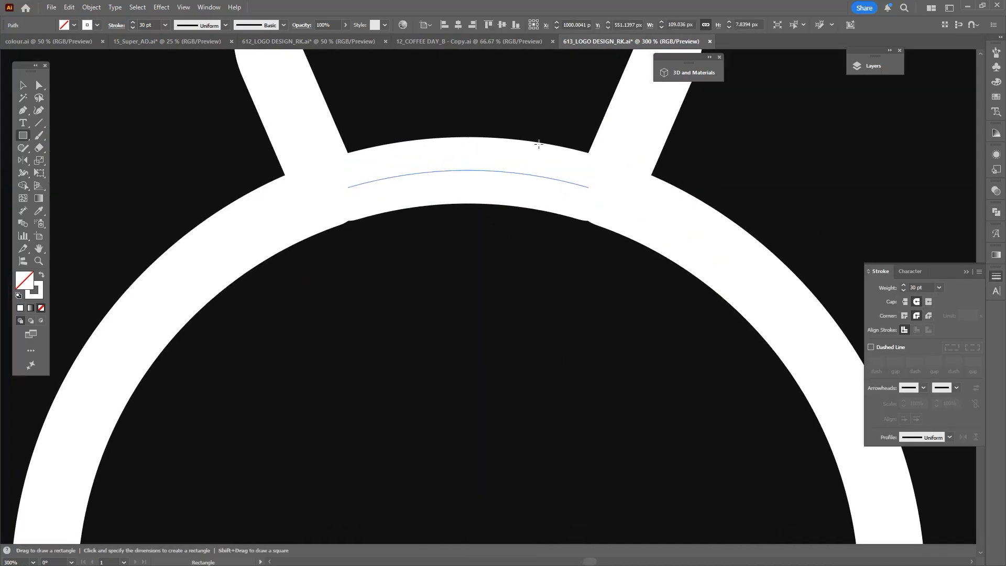
pyautogui.moveTo(543, 119); pyautogui.dragTo(414, 255)
pyautogui.hotkey('shift', 'x')
pyautogui.press('v')
pyautogui.keyDown('shift'); pyautogui.click(391, 175); pyautogui.keyUp('shift')
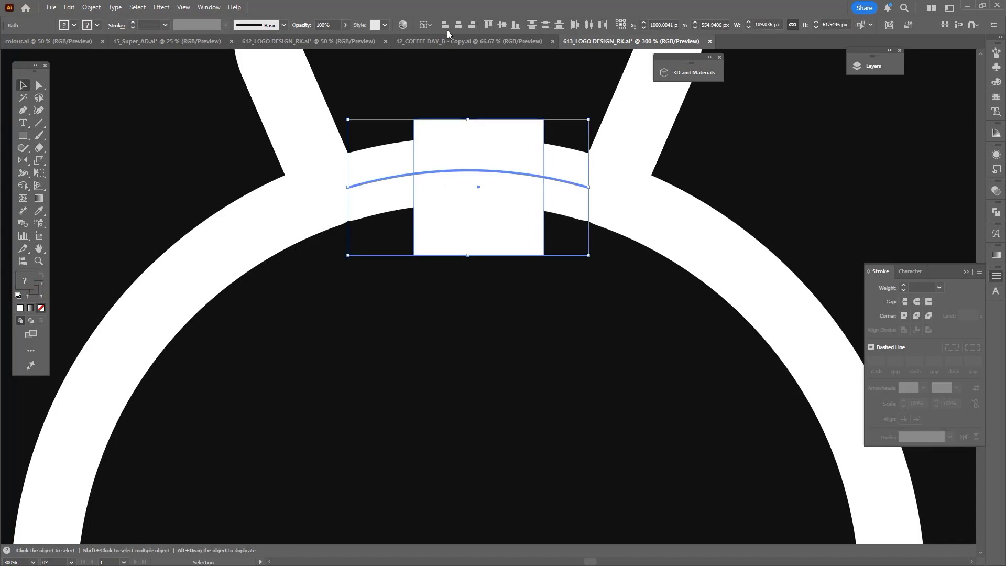
pyautogui.click(458, 25)
# - Trim off the arc's two ends outside the rectangle and delete the rectangle, leaving a shorter rounded bar
pyautogui.press('a')
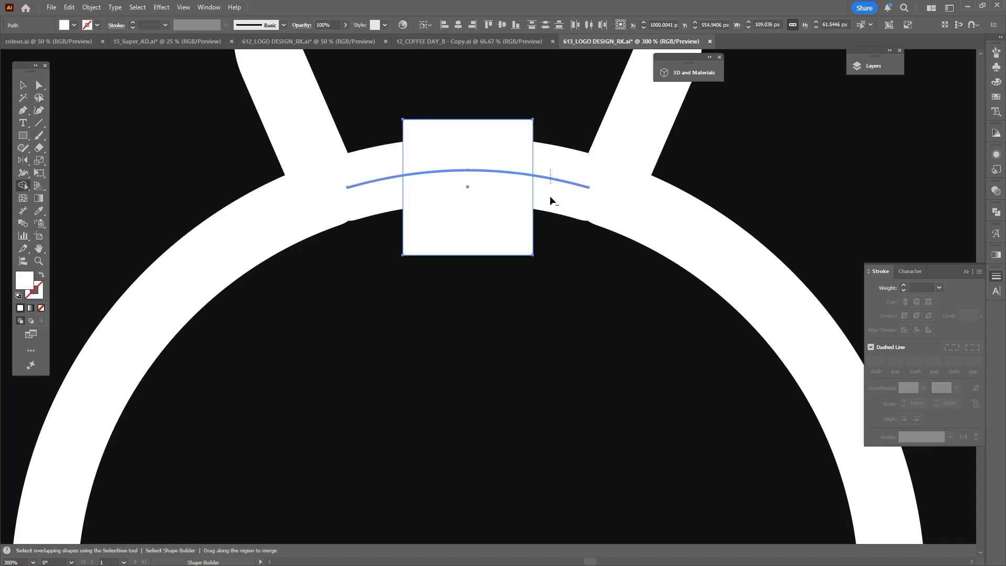
pyautogui.click(549, 196)
pyautogui.press('Delete')
pyautogui.click(365, 204)
pyautogui.press('Delete')
pyautogui.click(458, 151)
pyautogui.press('Delete')
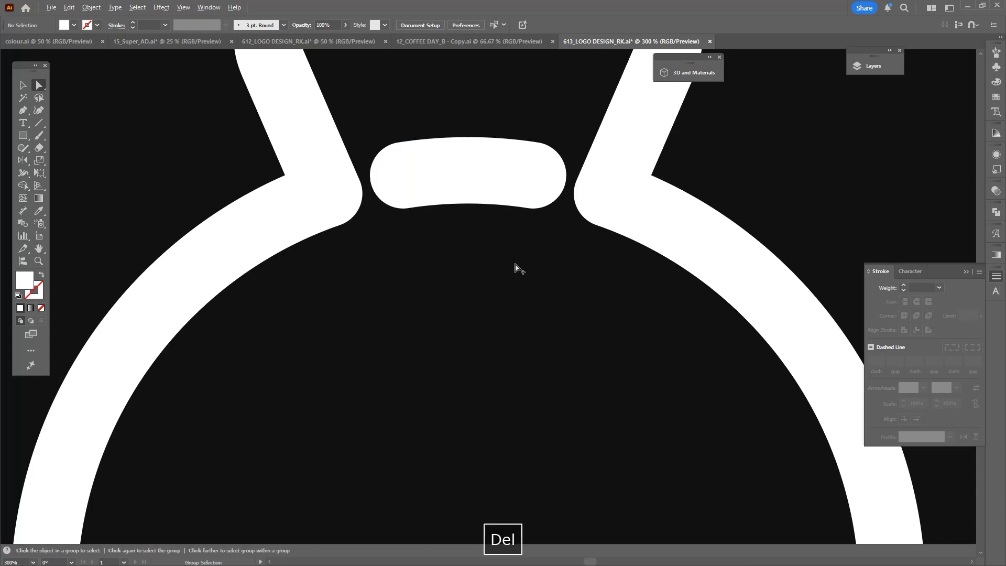
# - Set the stroke weight of the kettlebell outline and the short bar to 28.7 pt
pyautogui.scroll(-6, 516, 268)
pyautogui.press('v')
pyautogui.scroll(3, 519, 273)
pyautogui.click(511, 233)
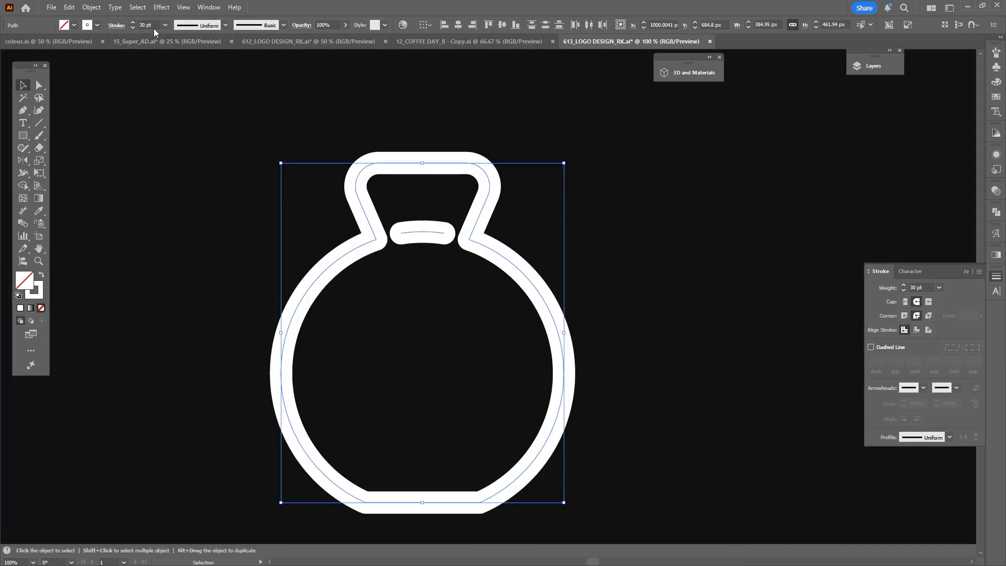
pyautogui.scroll(-2, 555, 238)
pyautogui.click(593, 266)
# - Draw a horizontal line across the kettlebell body between its side anchor points with the Pen tool
pyautogui.press('space')
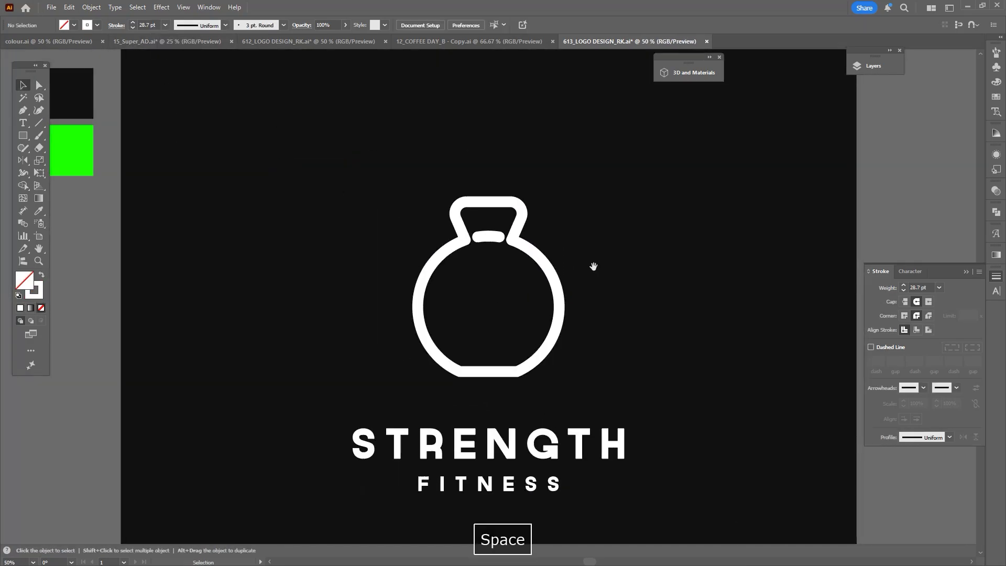
pyautogui.moveTo(594, 267); pyautogui.dragTo(601, 252)
pyautogui.scroll(-1, 597, 298)
pyautogui.press('p')
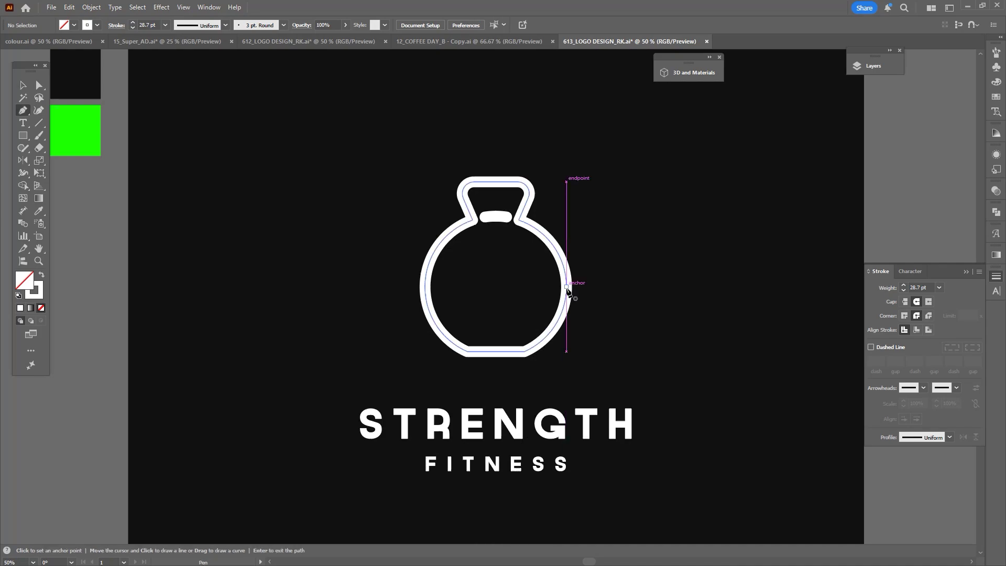
pyautogui.click(566, 286)
pyautogui.click(511, 287)
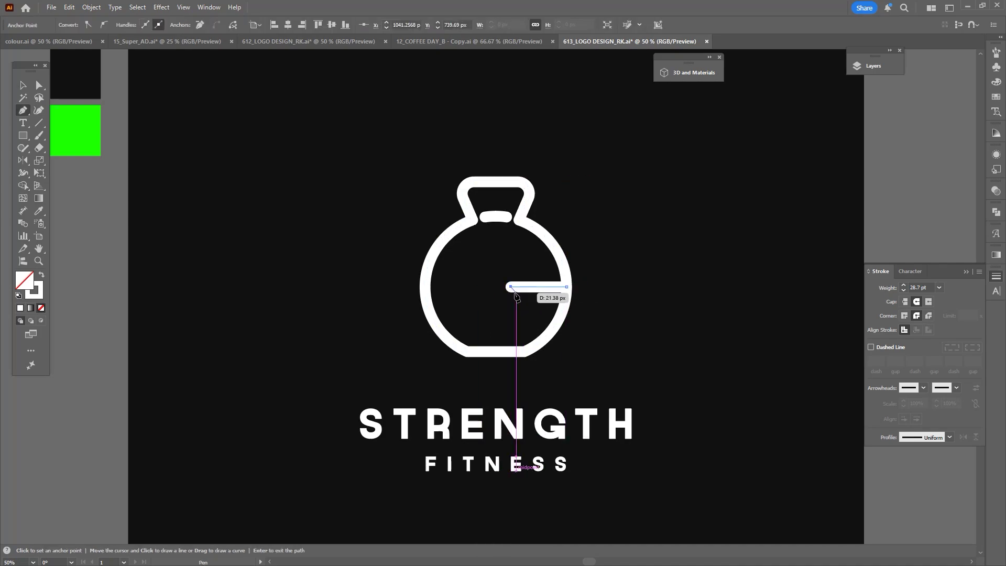
pyautogui.hotkey('ctrl', 'z')
pyautogui.click(426, 286)
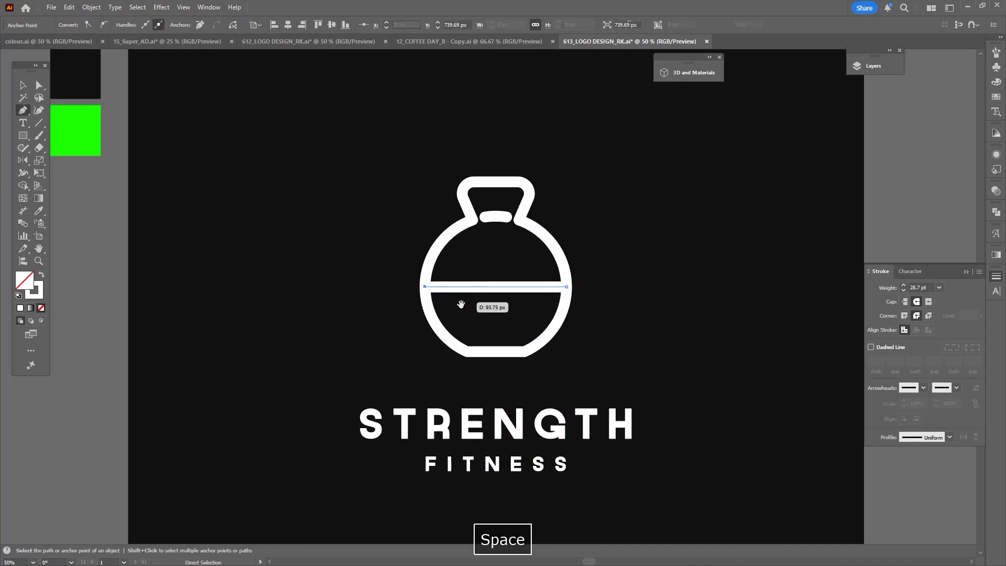
pyautogui.press('v')
pyautogui.scroll(2, 527, 321)
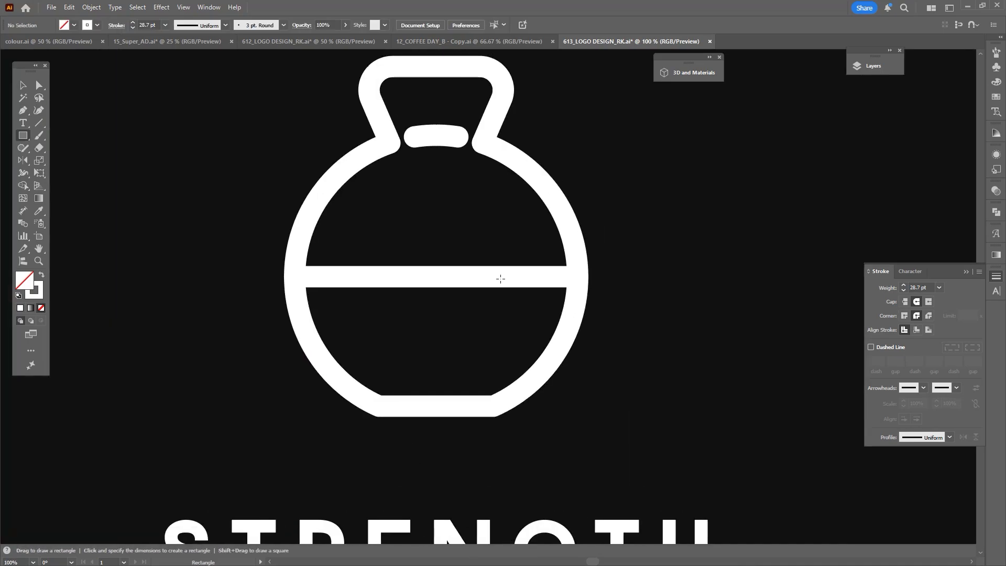
# - Draw a white-filled rectangle about 184 px wide over the kettlebell's right side above the horizontal line, and copy it below the line on the left
pyautogui.moveTo(503, 278); pyautogui.dragTo(649, 230)
pyautogui.press('space')
pyautogui.moveTo(632, 309); pyautogui.dragTo(622, 307)
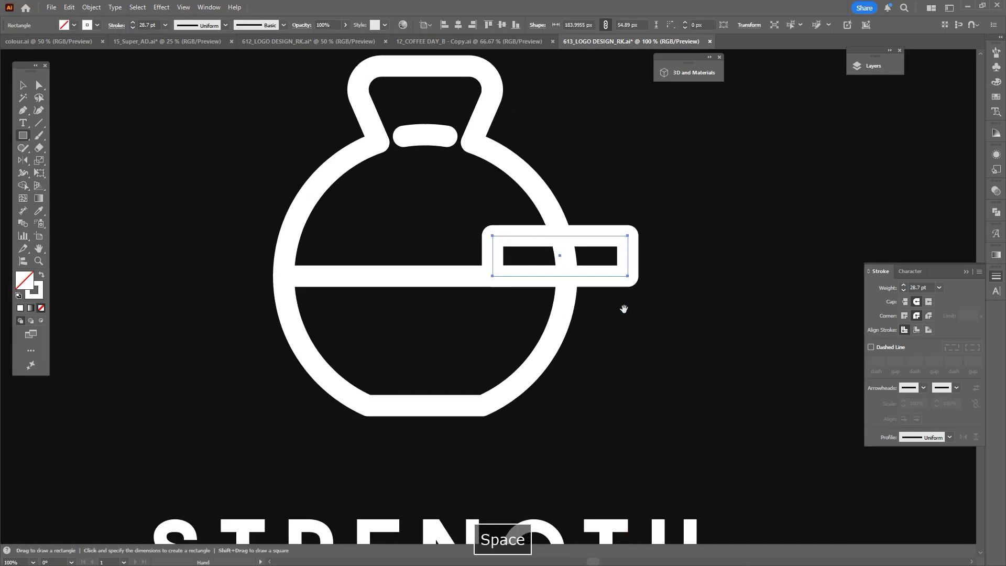
pyautogui.press('v')
pyautogui.moveTo(561, 230); pyautogui.dragTo(561, 245)
pyautogui.hotkey('shift', 'x')
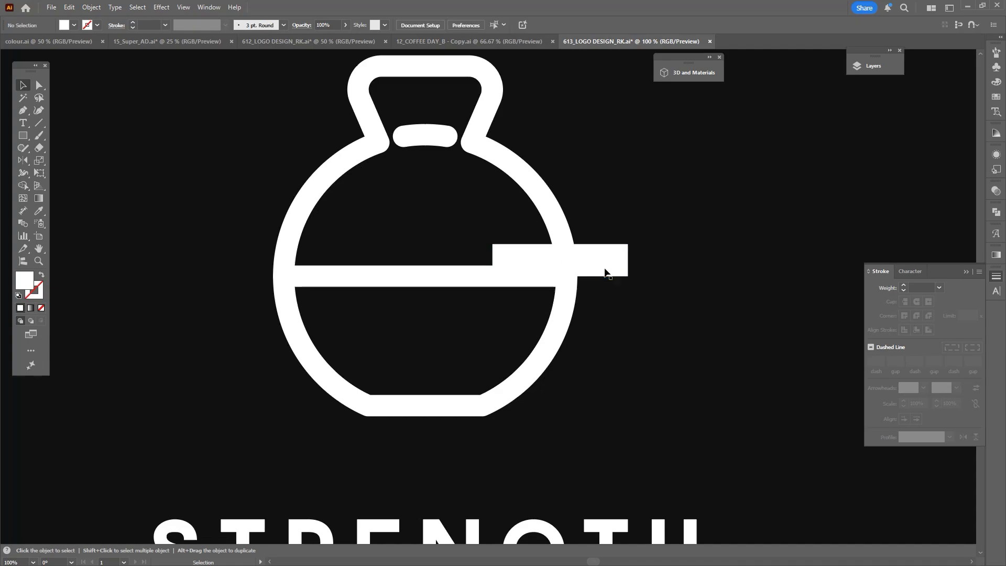
pyautogui.moveTo(538, 279); pyautogui.dragTo(365, 302)
# - Try to cut away the kettlebell outline inside the two rectangles with Shape Builder, and undo the cuts
pyautogui.hotkey('ctrl', 'a')
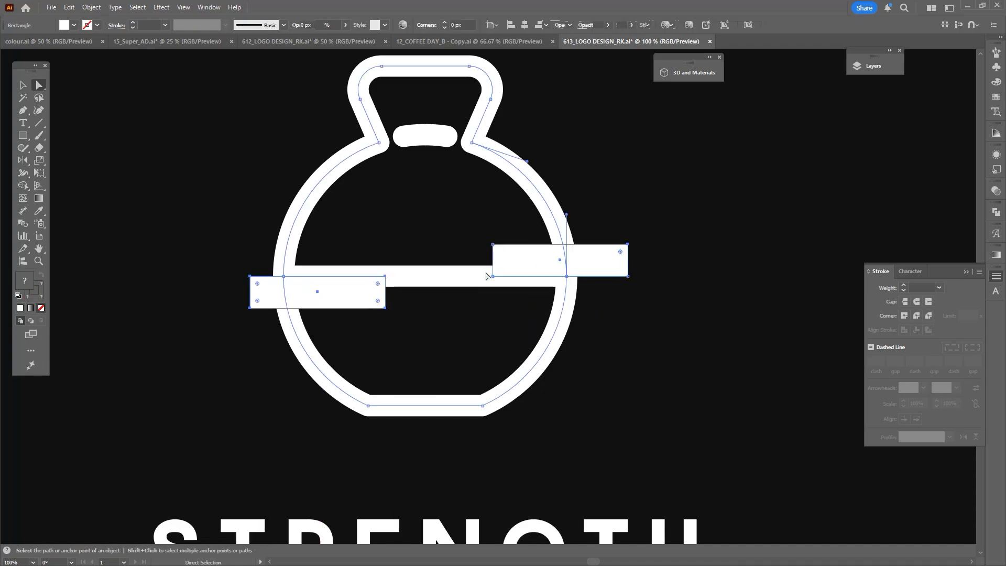
pyautogui.hotkey('shift', 'm')
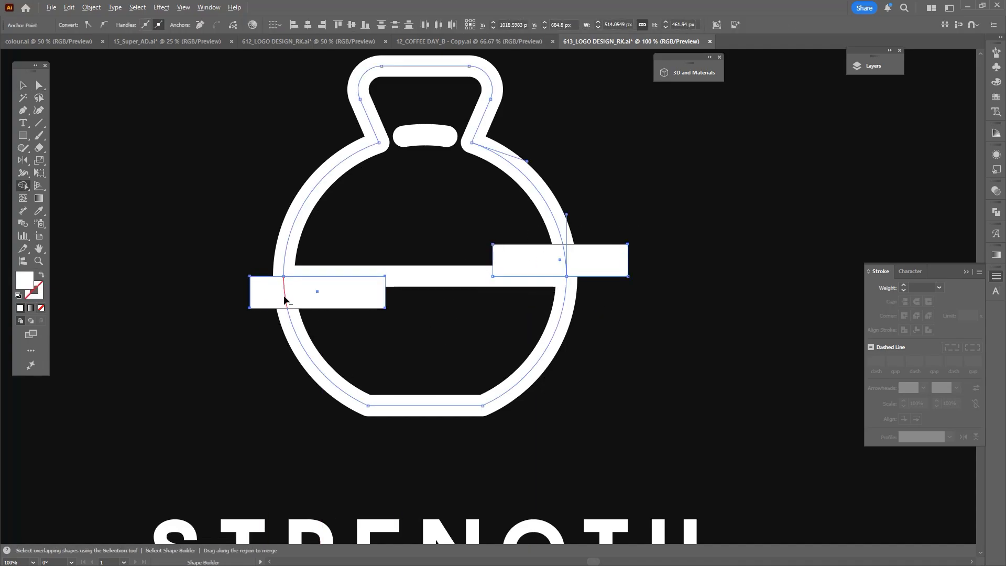
pyautogui.moveTo(283, 294); pyautogui.dragTo(262, 293)
pyautogui.press('a')
pyautogui.click(590, 259)
pyautogui.keyDown('shift'); pyautogui.click(359, 292); pyautogui.keyUp('shift')
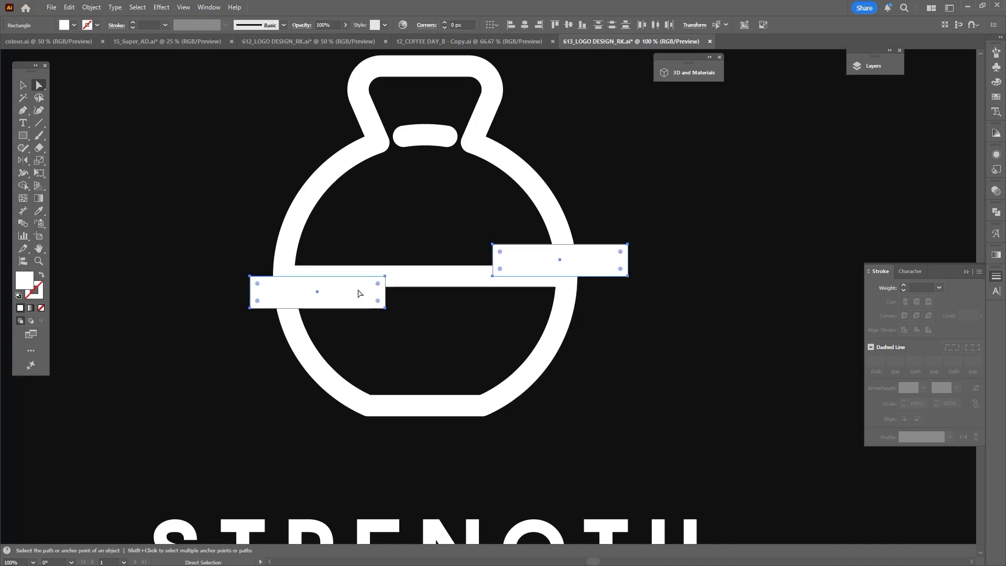
pyautogui.moveTo(359, 292); pyautogui.dragTo(457, 342)
pyautogui.hotkey('ctrl', 'z')
pyautogui.hotkey('ctrl', 'z')
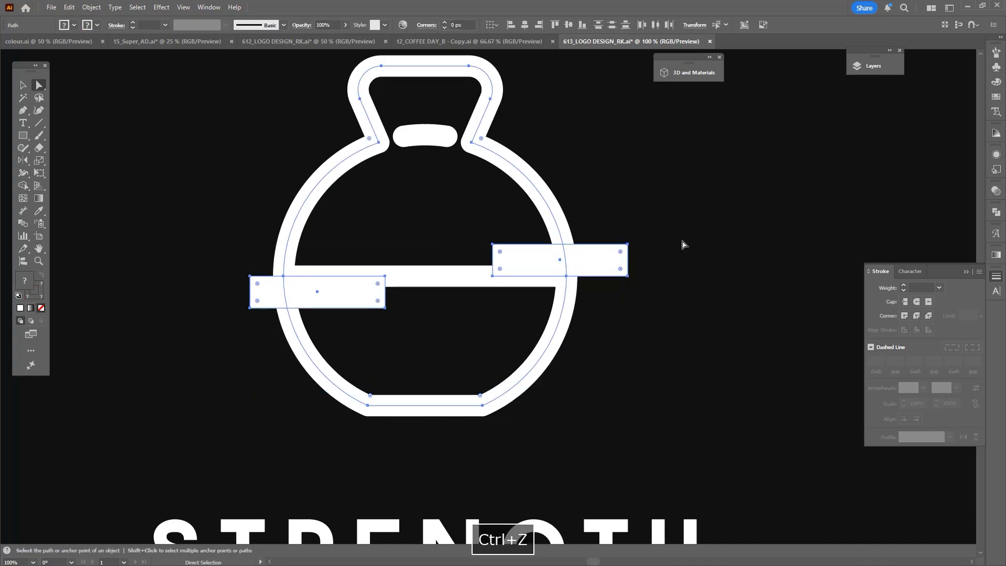
# - Make the rectangle on the kettlebell's right side taller and replace the left one with a matching copy
pyautogui.press('v')
pyautogui.click(560, 259)
pyautogui.moveTo(559, 244); pyautogui.dragTo(286, 298)
pyautogui.press('Delete')
# - Trim the kettlebell outline inside both rectangles with Shape Builder and delete the rectangles, leaving an S-shaped body
pyautogui.press('a')
pyautogui.hotkey('ctrl', 'a')
pyautogui.hotkey('shift', 'm')
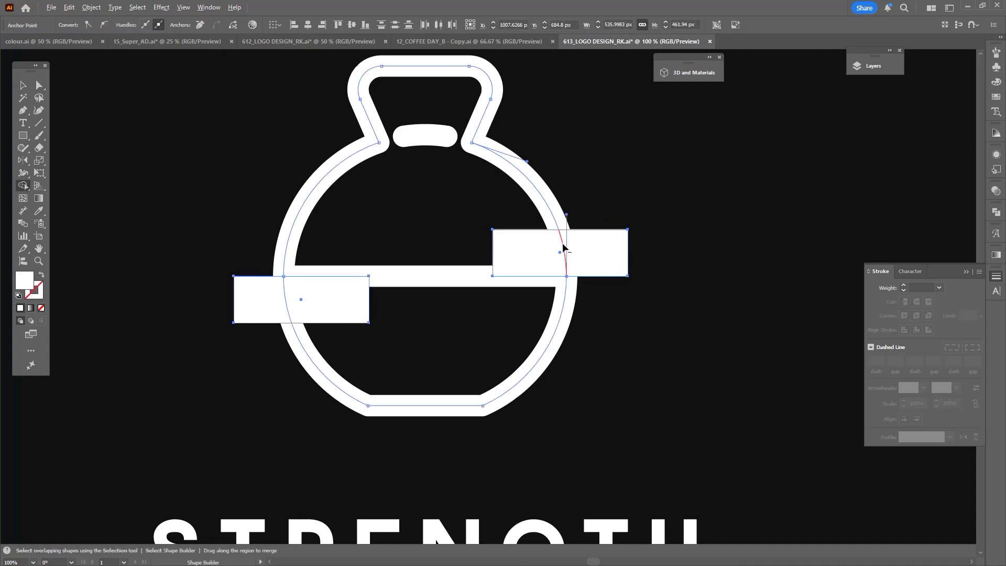
pyautogui.moveTo(288, 303)
pyautogui.mouseDown()
pyautogui.moveTo(380, 299)
pyautogui.moveTo(579, 241)
pyautogui.mouseUp()
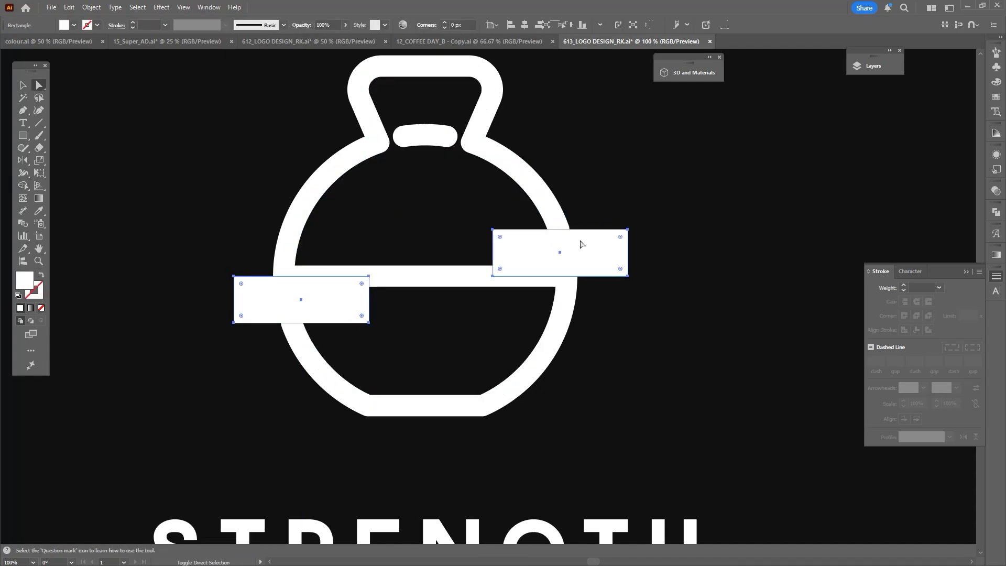
pyautogui.press('Delete')
pyautogui.scroll(-3, 638, 273)
pyautogui.scroll(1, 607, 304)
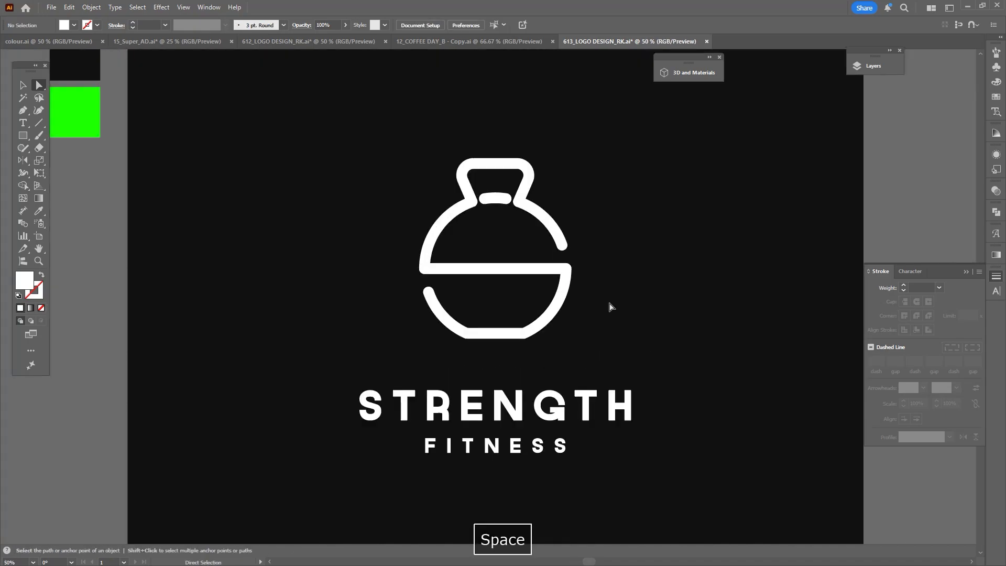
# - Draw a vertical line about 148 px tall across the horizontal line, slightly right of the kettlebell's centre, with the Pen tool
pyautogui.press('m')
pyautogui.scroll(1, 513, 280)
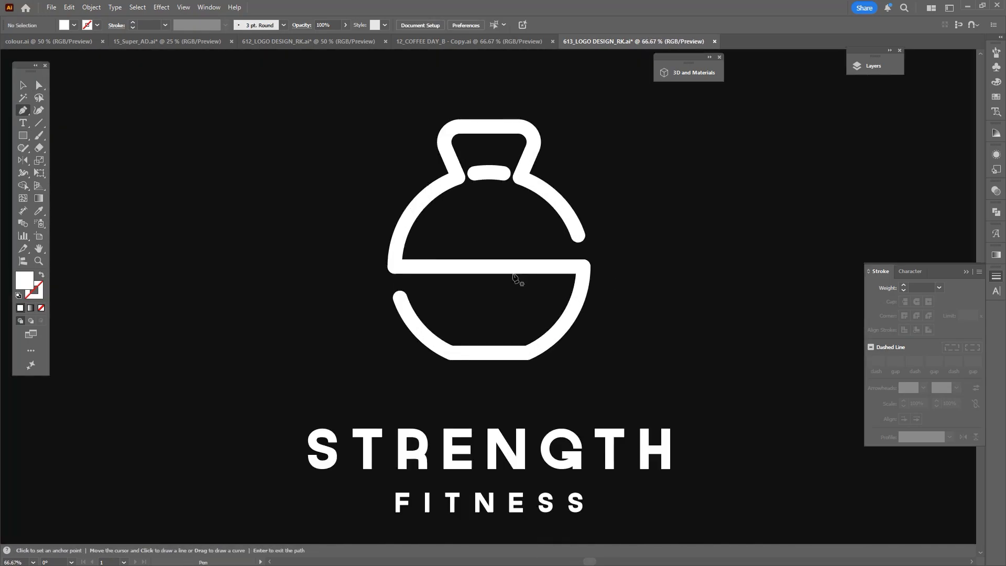
pyautogui.click(512, 234)
pyautogui.press('space')
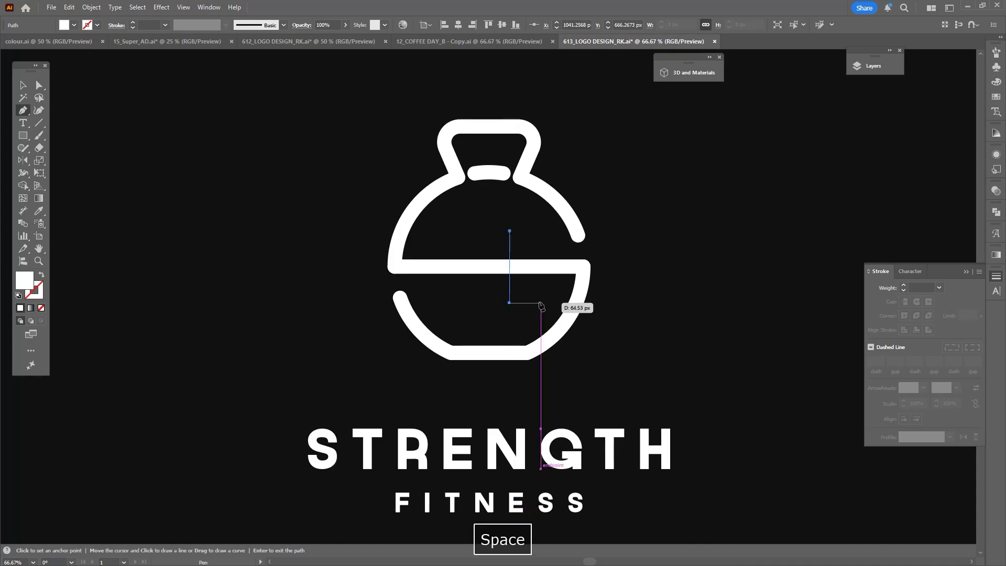
pyautogui.moveTo(539, 306); pyautogui.dragTo(524, 311)
# - Copy the outline's 28.7 pt white stroke onto the vertical line and check its placement in outline view
pyautogui.scroll(2, 518, 303)
pyautogui.press('i')
pyautogui.click(507, 253)
pyautogui.press('v')
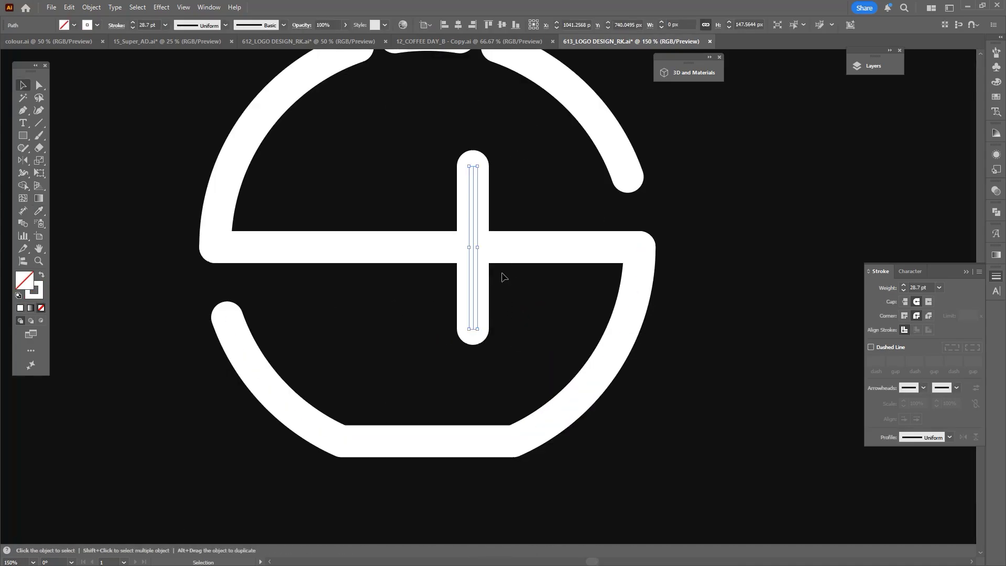
pyautogui.scroll(2, 491, 266)
pyautogui.press('a')
pyautogui.hotkey('ctrl', 'y')
pyautogui.scroll(-3, 492, 268)
pyautogui.hotkey('ctrl', 'y')
pyautogui.hotkey('ctrl', 'shift', 'a')
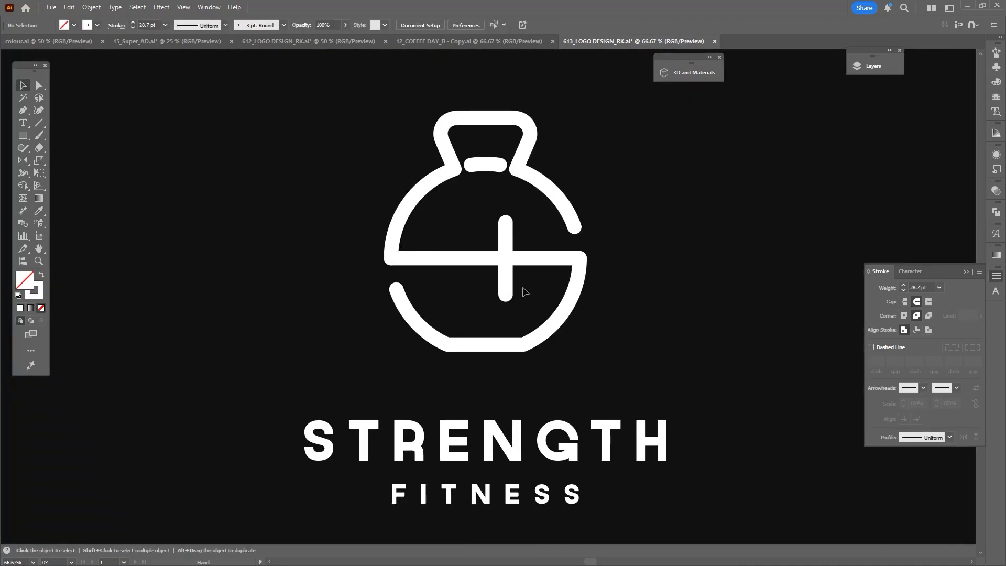
# - Place a shortened copy of the vertical bar on the kettlebell's centre line, vertically centred on the horizontal line
pyautogui.press('v')
pyautogui.scroll(1, 512, 276)
pyautogui.moveTo(497, 265); pyautogui.dragTo(472, 270)
pyautogui.moveTo(468, 199); pyautogui.dragTo(468, 198)
pyautogui.moveTo(470, 193); pyautogui.dragTo(471, 229)
pyautogui.keyDown('shift'); pyautogui.click(507, 211); pyautogui.keyUp('shift')
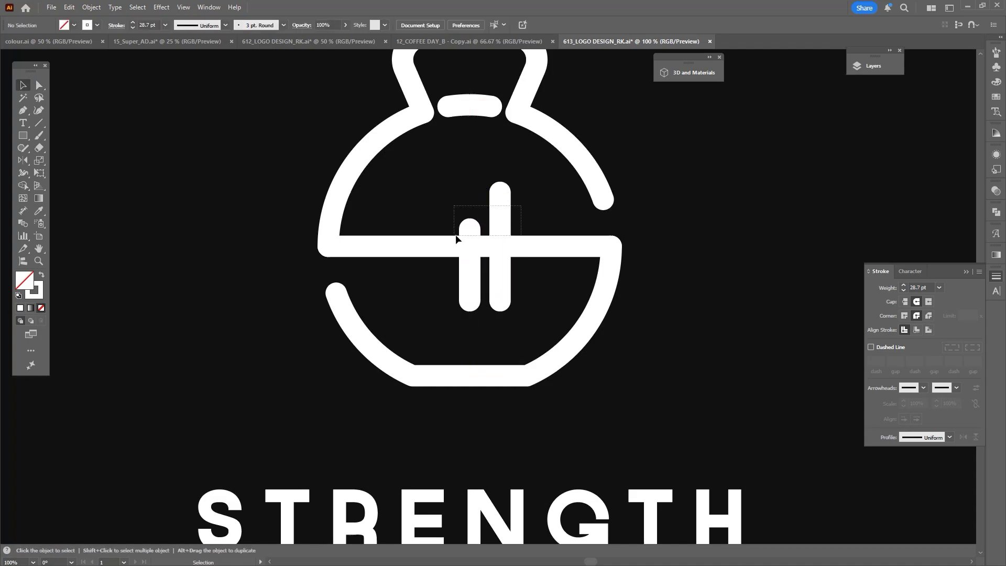
pyautogui.click(478, 169)
pyautogui.scroll(-2, 503, 218)
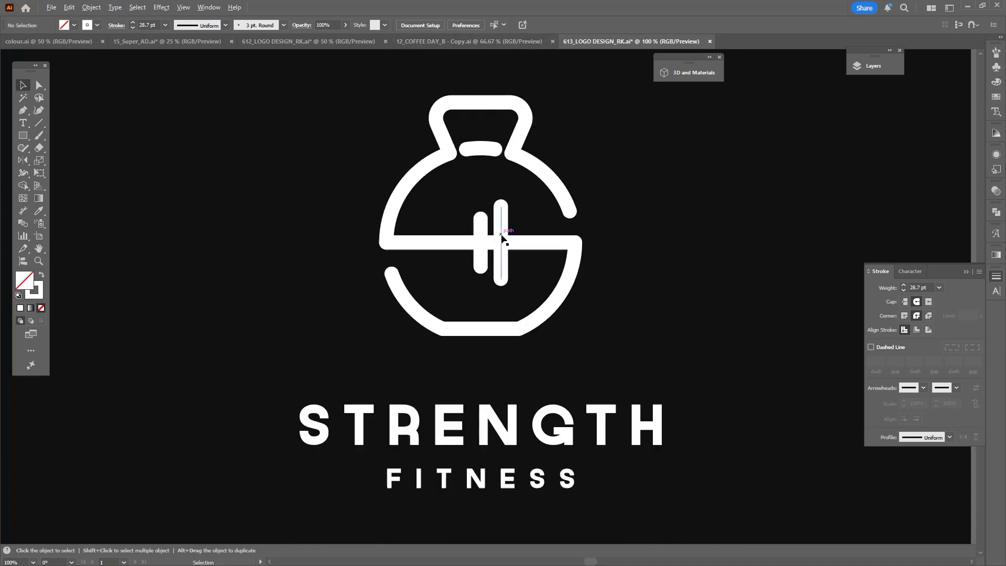
# - Add anchor points to the horizontal line left of the short bar and delete the segment between them to open a gap
pyautogui.scroll(2, 473, 283)
pyautogui.click(456, 221)
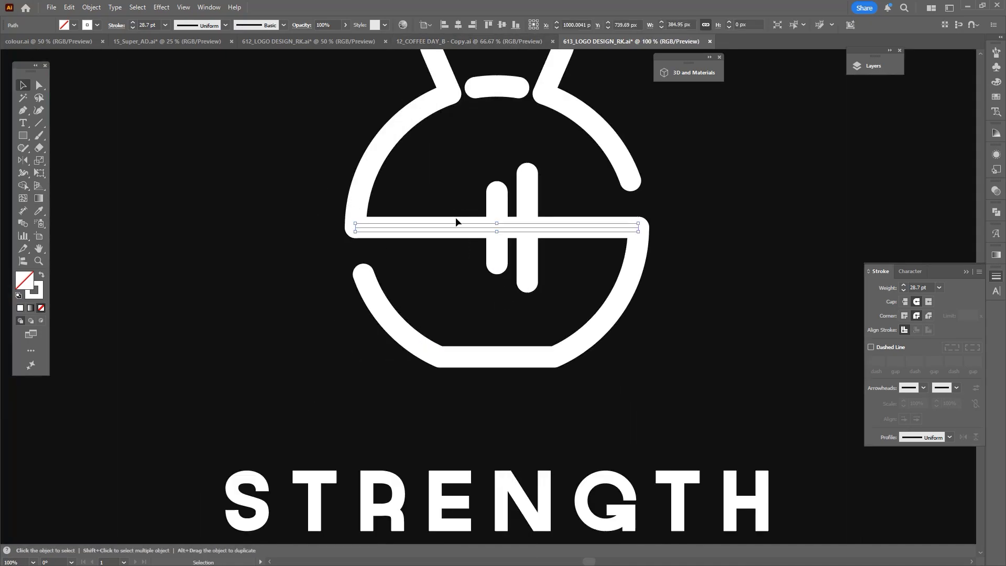
pyautogui.press('+')
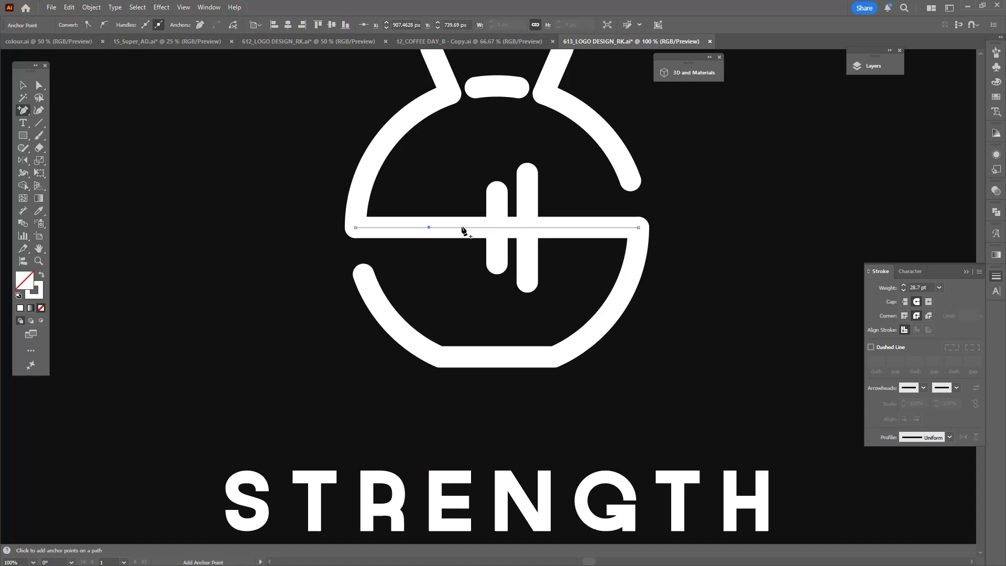
pyautogui.press('Delete')
pyautogui.scroll(-1, 449, 218)
pyautogui.press('v')
pyautogui.click(455, 269)
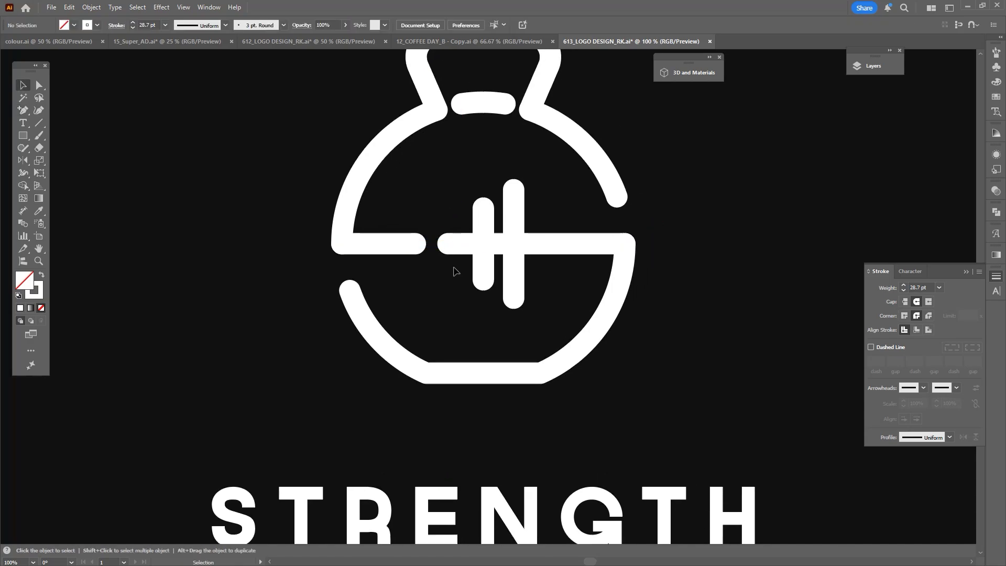
# - Shift the two end points at the horizontal line's gap slightly closer to the short vertical bar
pyautogui.scroll(1, 454, 283)
pyautogui.press('a')
pyautogui.click(452, 238)
pyautogui.scroll(1, 452, 239)
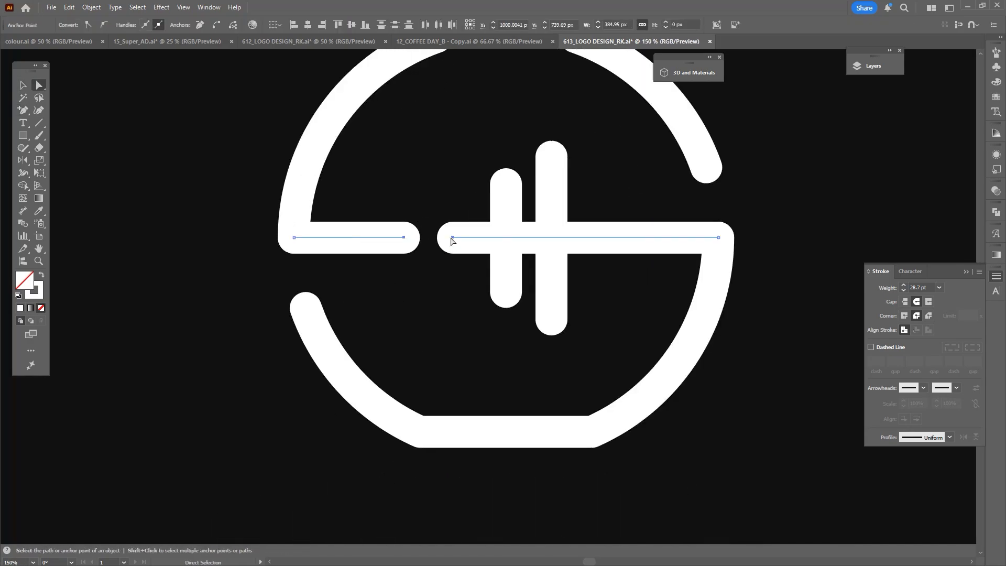
pyautogui.press('v')
pyautogui.click(454, 197)
pyautogui.scroll(-3, 557, 253)
pyautogui.press('space')
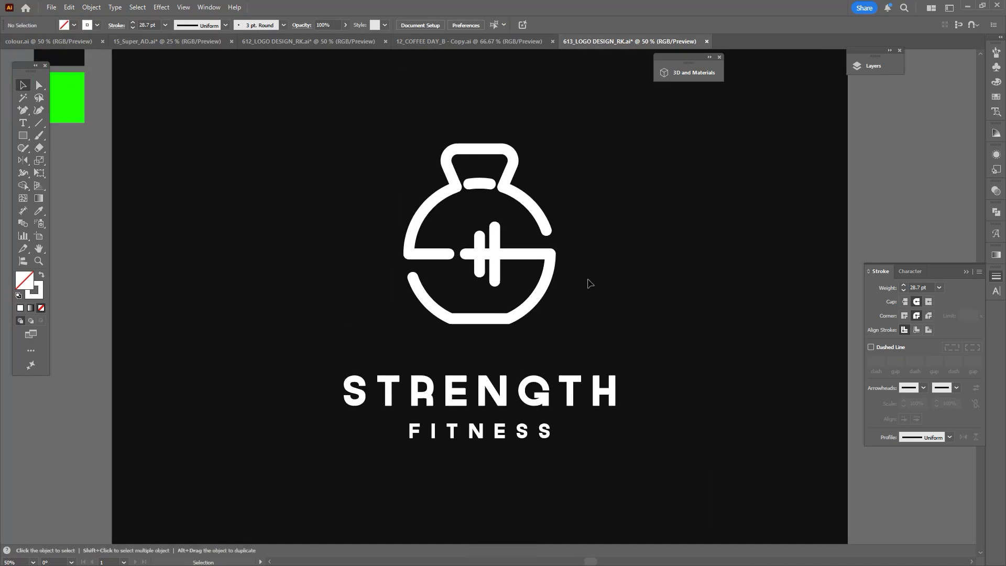
# - Draw a small white-filled circle in the outline's gap on the kettlebell's right side
pyautogui.scroll(2, 572, 250)
pyautogui.scroll(-1, 571, 250)
pyautogui.press('m')
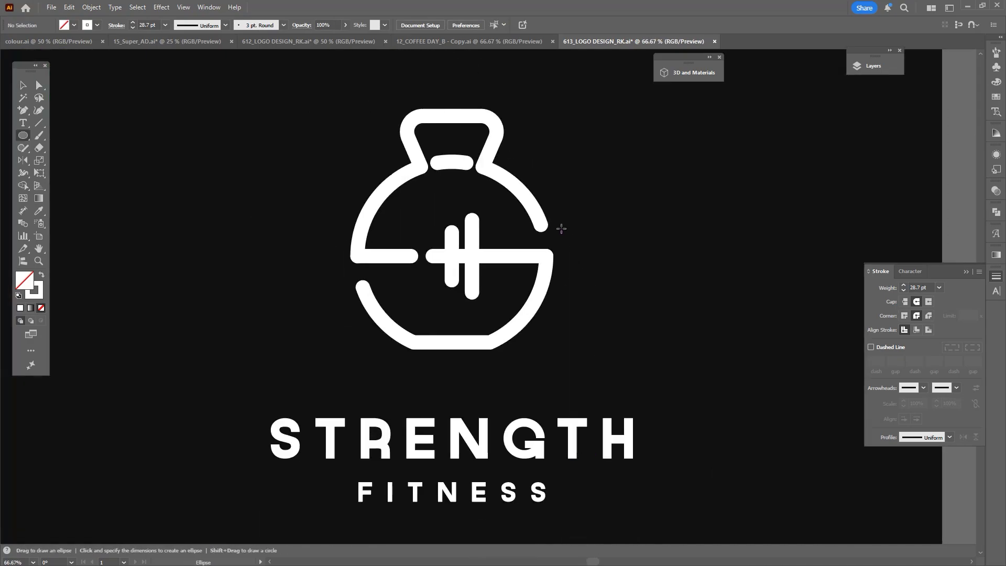
pyautogui.scroll(2, 561, 228)
pyautogui.moveTo(536, 254); pyautogui.dragTo(562, 252)
pyautogui.scroll(2, 533, 247)
pyautogui.press('v')
pyautogui.scroll(2, 529, 247)
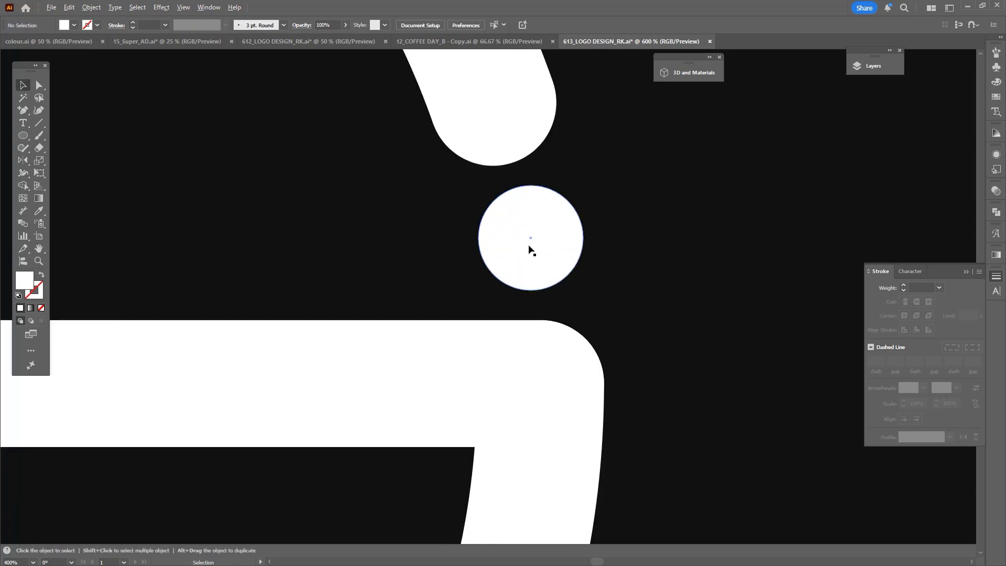
# - Place a copy of the small circle in the outline's gap on the kettlebell's left side
pyautogui.scroll(-6, 527, 242)
pyautogui.moveTo(663, 226); pyautogui.dragTo(470, 264)
pyautogui.scroll(4, 467, 260)
pyautogui.scroll(2, 480, 265)
pyautogui.scroll(-6, 568, 281)
pyautogui.moveTo(782, 241); pyautogui.dragTo(658, 256)
pyautogui.scroll(-1, 669, 183)
# - Set the stroke weight of all the icon's lines to 26.6 pt
pyautogui.moveTo(675, 159); pyautogui.dragTo(501, 314)
pyautogui.scroll(-1, 564, 205)
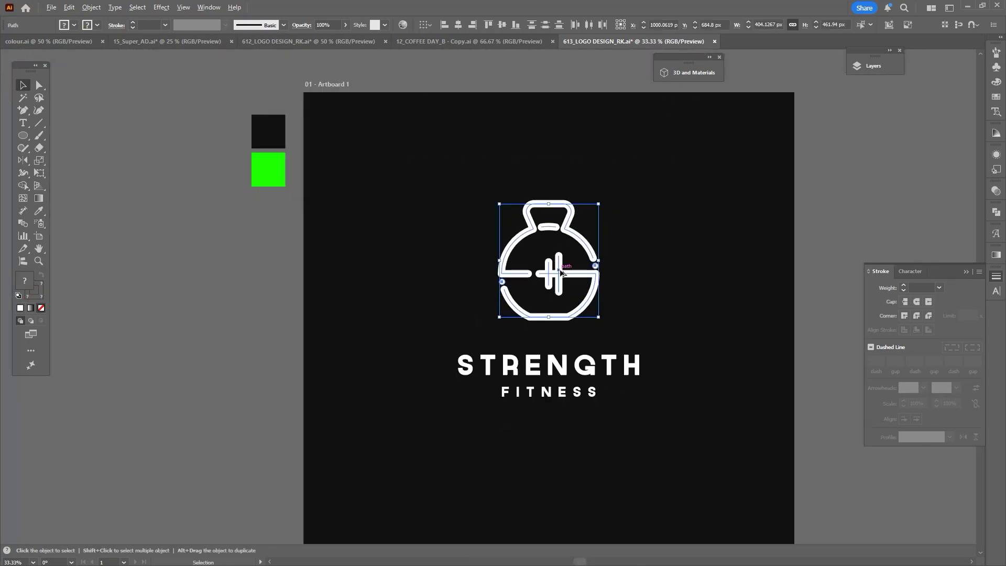
pyautogui.scroll(1, 564, 204)
pyautogui.click(497, 335)
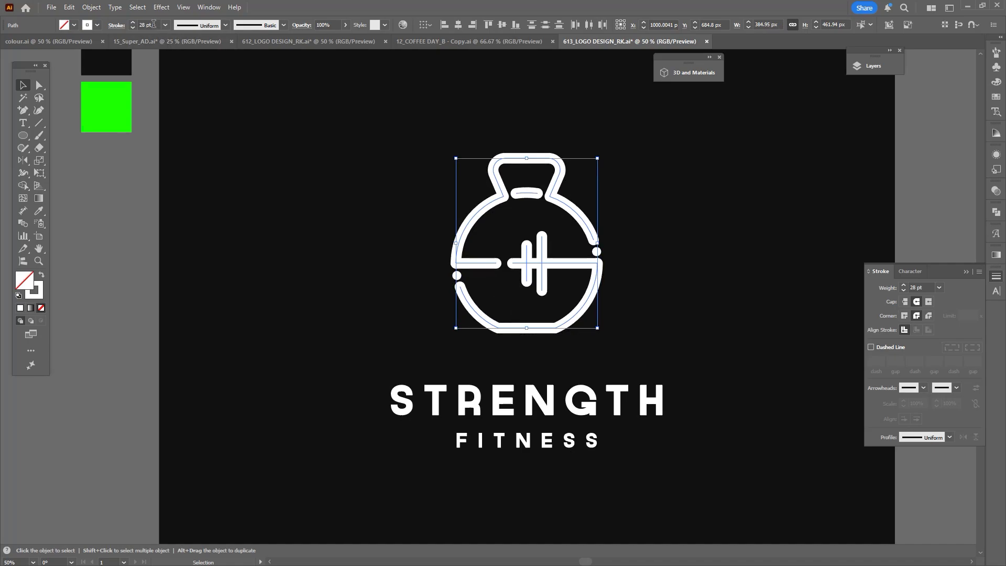
pyautogui.write('26.8')
pyautogui.press('Return')
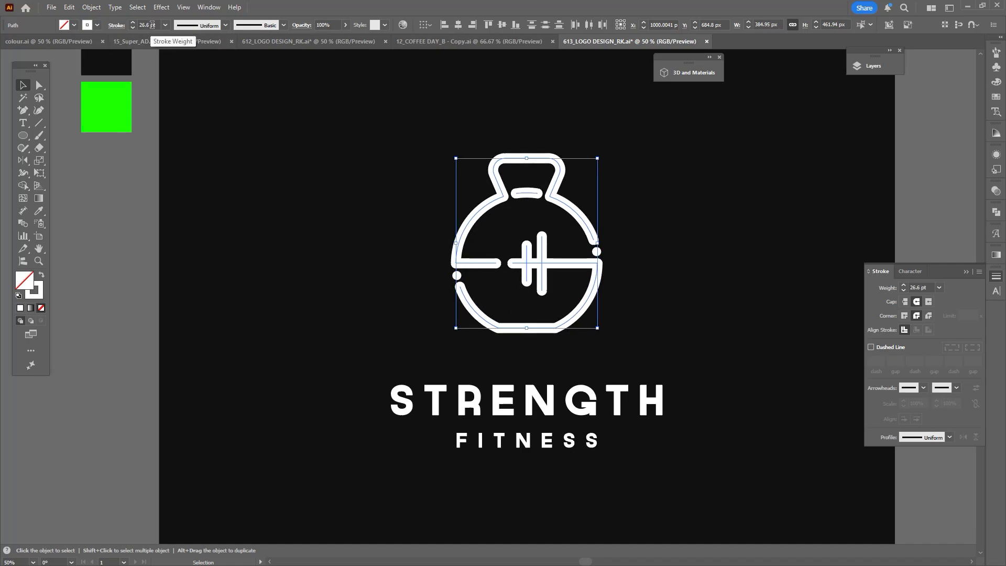
pyautogui.moveTo(514, 147); pyautogui.dragTo(581, 155)
pyautogui.click(514, 342)
pyautogui.scroll(-1, 616, 270)
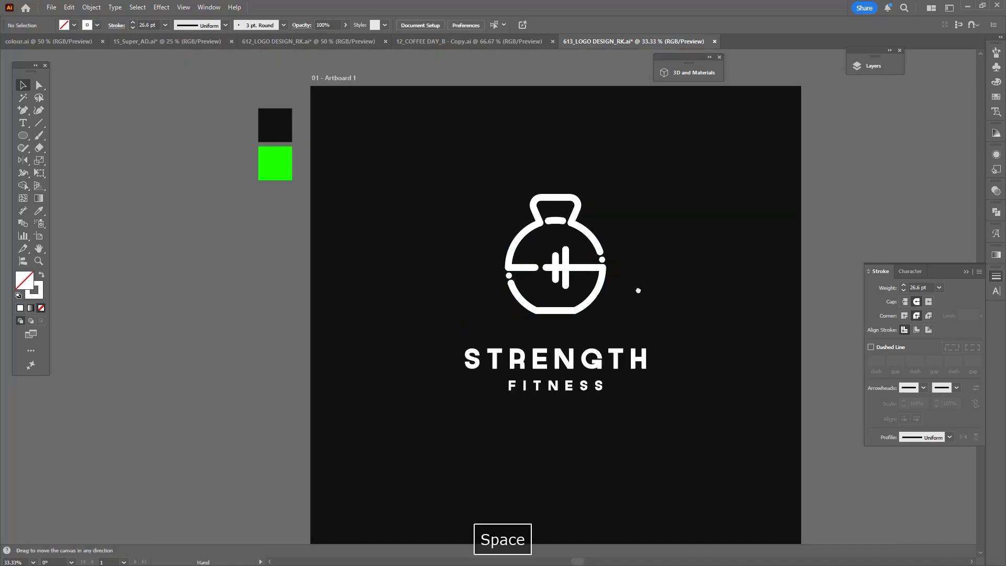
# - Place a backup copy of the whole kettlebell icon outside the artboard
pyautogui.moveTo(638, 290); pyautogui.dragTo(584, 281)
pyautogui.scroll(1, 584, 282)
pyautogui.moveTo(589, 330); pyautogui.dragTo(387, 140)
pyautogui.scroll(-4, 514, 212)
pyautogui.moveTo(491, 204); pyautogui.dragTo(362, 209)
pyautogui.scroll(3, 544, 210)
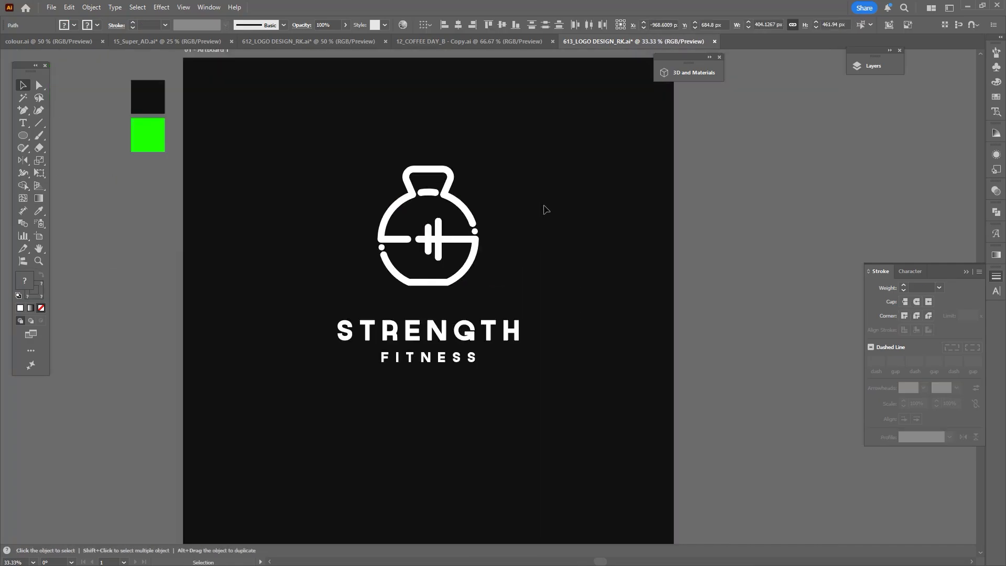
# - Expand the strokes of the kettlebell icon on the artboard into filled shapes
pyautogui.moveTo(383, 295); pyautogui.dragTo(447, 303)
pyautogui.press('F4')
pyautogui.click(476, 332)
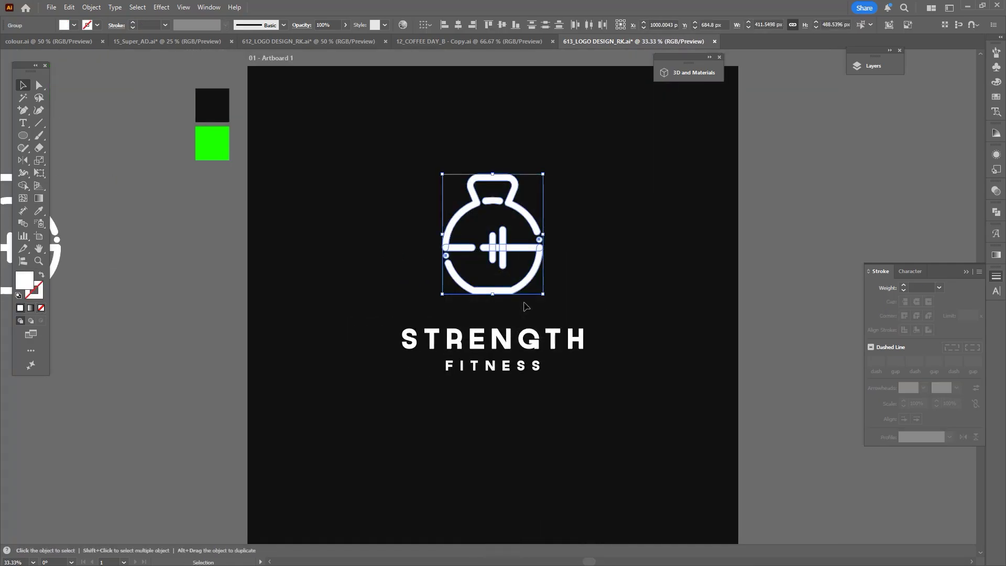
# - Group the icon's shapes and select the group together with the STRENGTH FITNESS wordmark
pyautogui.moveTo(581, 298); pyautogui.dragTo(363, 171)
pyautogui.hotkey('ctrl', 'g')
pyautogui.keyDown('shift'); pyautogui.click(573, 339); pyautogui.keyUp('shift')
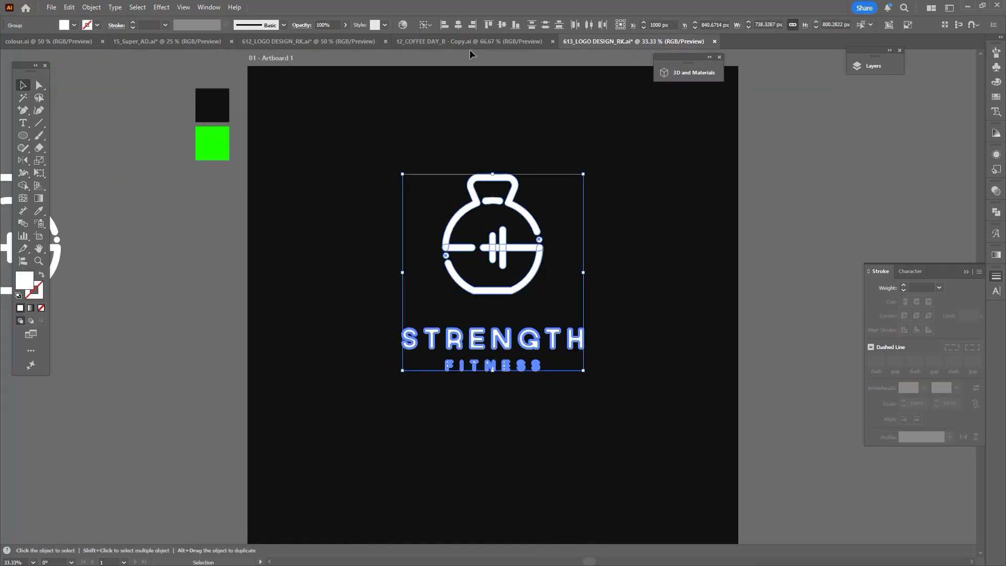
# - Remove the horizontal line's piece between the two vertical bars and cut a narrow gap left of the short bar
pyautogui.press('a')
pyautogui.scroll(5, 591, 168)
pyautogui.click(590, 168)
pyautogui.scroll(3, 529, 214)
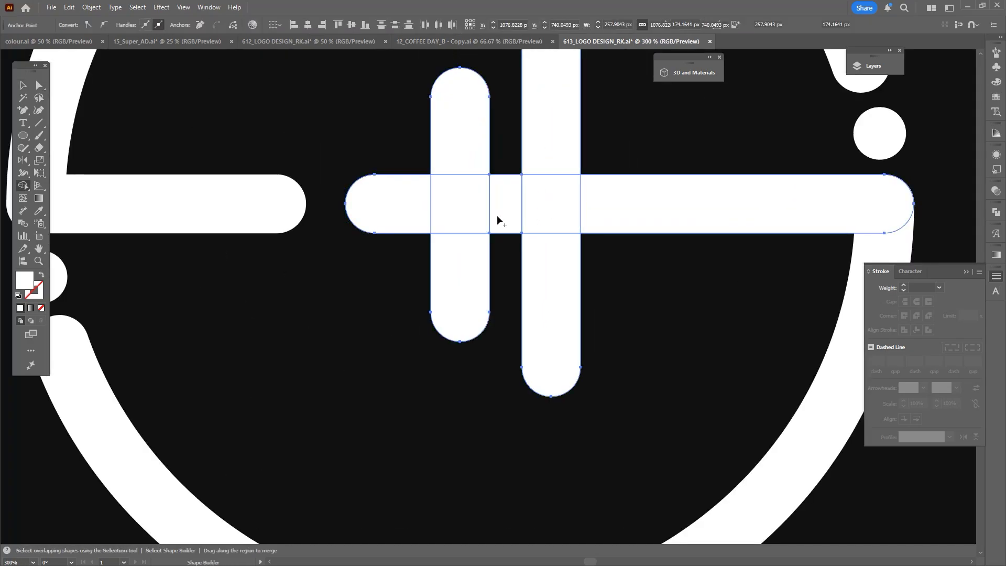
pyautogui.moveTo(513, 213)
pyautogui.mouseDown()
pyautogui.moveTo(418, 206)
pyautogui.moveTo(514, 206)
pyautogui.mouseUp()
pyautogui.press('Delete')
pyautogui.press('v')
pyautogui.scroll(-10, 533, 214)
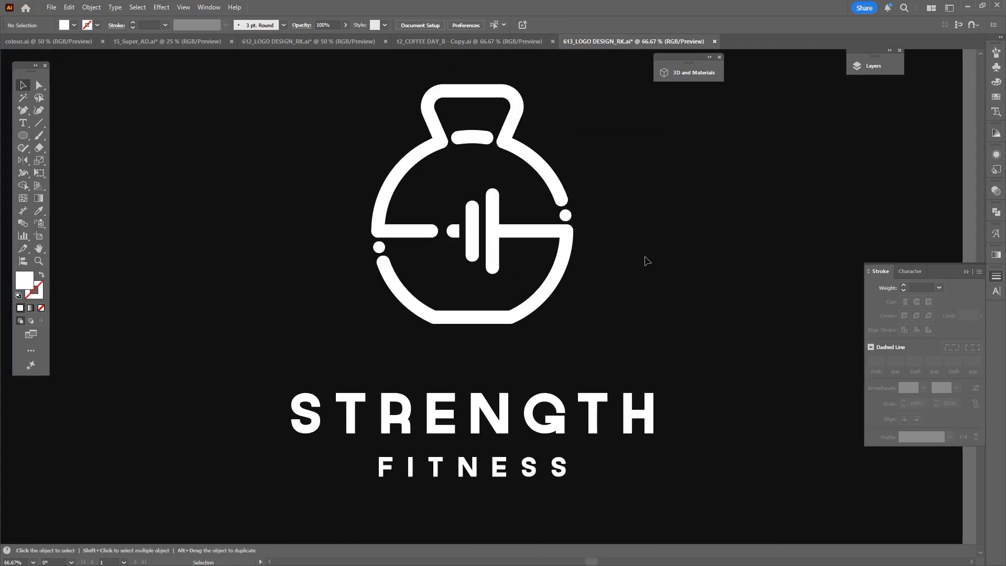
# - Colour the word FITNESS and the icon's two dots with the green of the swatch square beside the artboard
pyautogui.scroll(2, 619, 285)
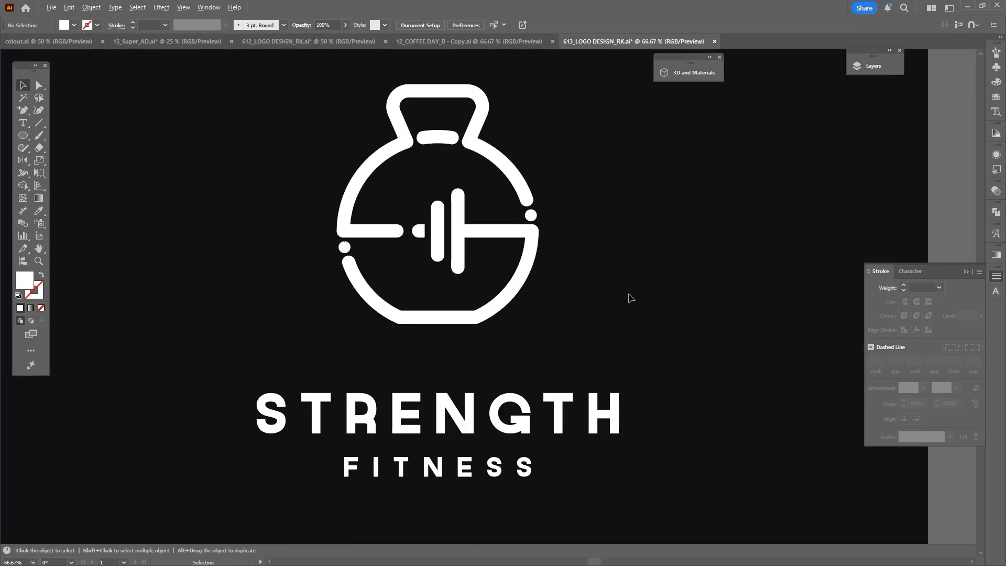
pyautogui.scroll(-1, 626, 293)
pyautogui.keyDown('ctrl'); pyautogui.click(547, 425); pyautogui.keyUp('ctrl')
pyautogui.scroll(1, 559, 234)
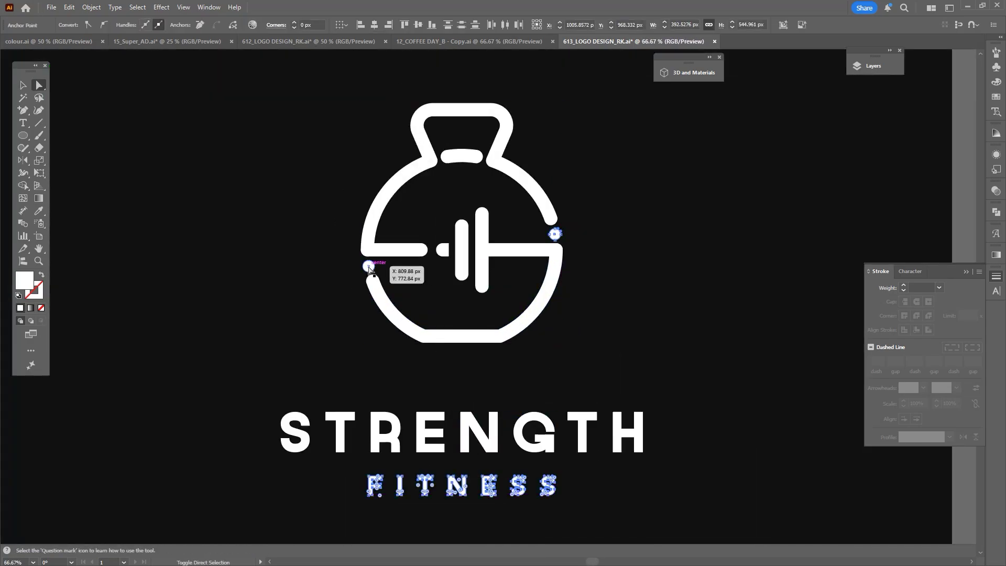
pyautogui.keyDown('shift'); pyautogui.click(369, 266); pyautogui.keyUp('shift')
pyautogui.scroll(-2, 369, 268)
pyautogui.moveTo(352, 303); pyautogui.dragTo(447, 295)
pyautogui.press('i')
pyautogui.click(234, 148)
pyautogui.press('v')
# - Group the kettlebell icon, then scale it down and move it closer to the wordmark
pyautogui.moveTo(426, 157); pyautogui.dragTo(444, 411)
pyautogui.press('v')
pyautogui.hotkey('ctrl', 'g')
pyautogui.scroll(1, 481, 172)
pyautogui.moveTo(500, 158); pyautogui.dragTo(461, 189)
pyautogui.moveTo(486, 222); pyautogui.dragTo(487, 251)
pyautogui.scroll(-2, 516, 254)
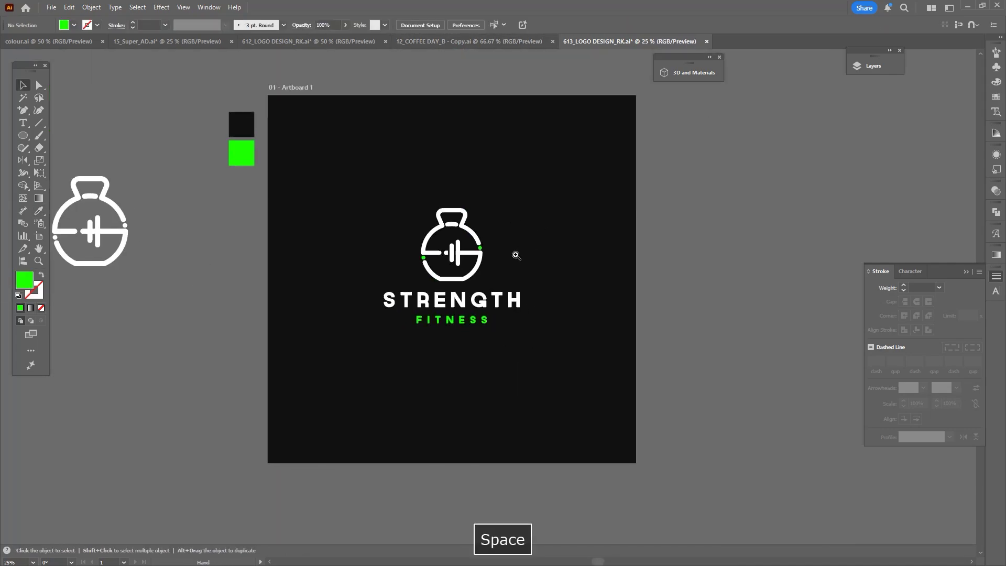
pyautogui.scroll(2, 565, 316)
pyautogui.hscroll(2, 566, 316)
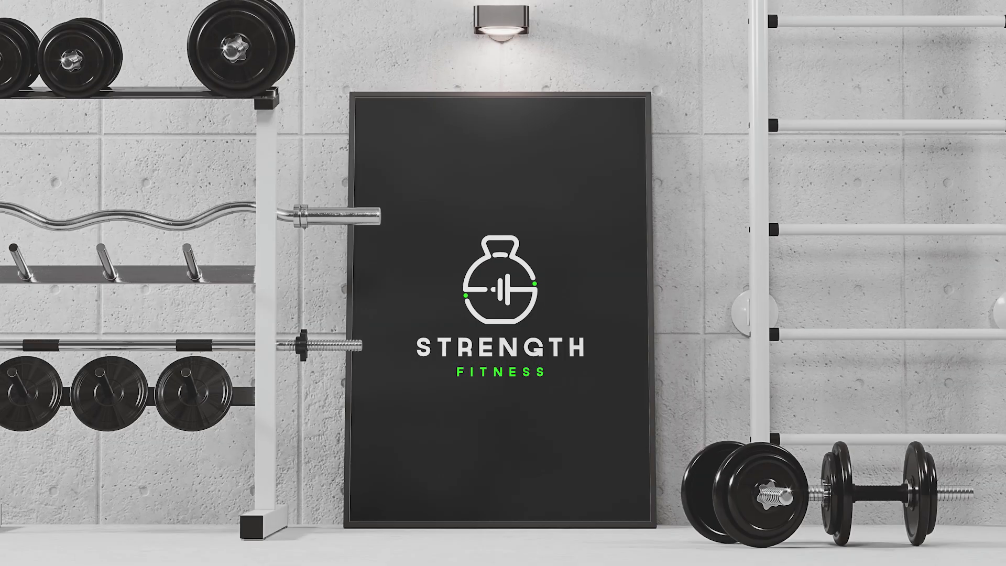